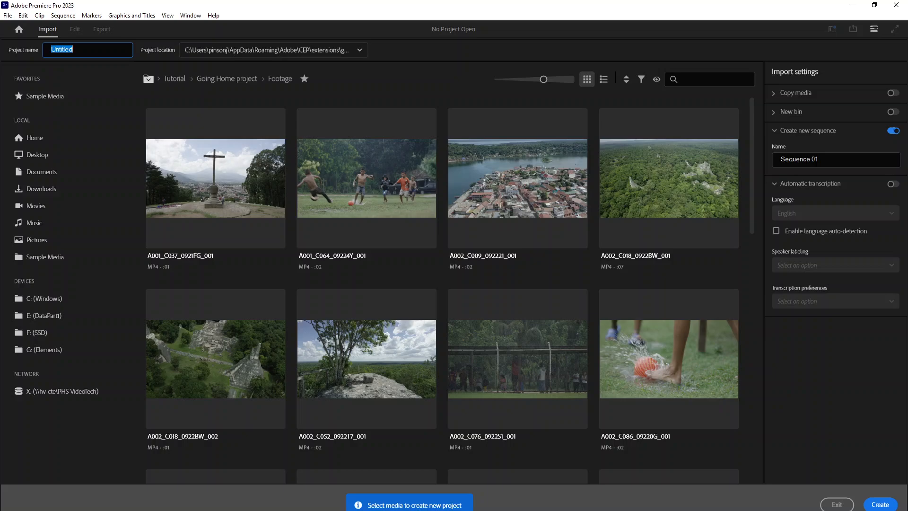
Step: Create the new project under its default name and import the colored-powder selfie and the wedding dance photo from the Pictures folder
{"action": "left_click", "coordinate": [880, 504]}
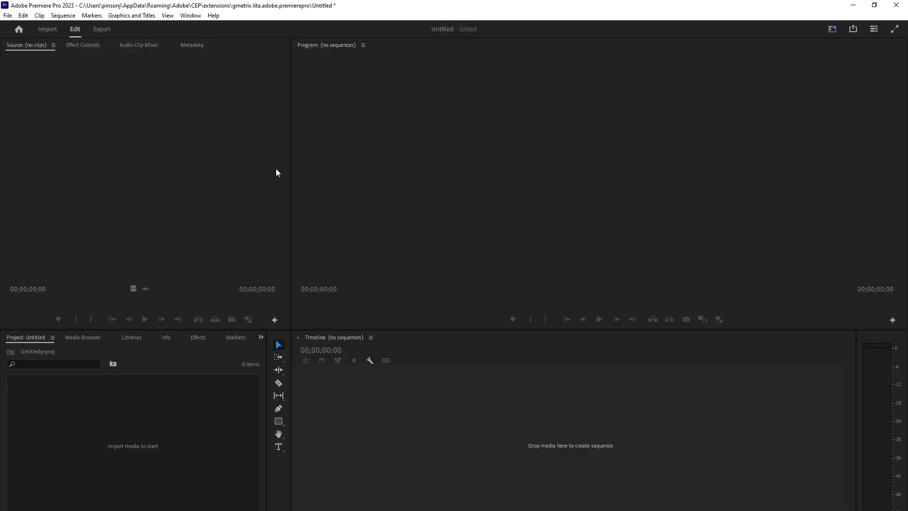
{"action": "left_click", "coordinate": [94, 385]}
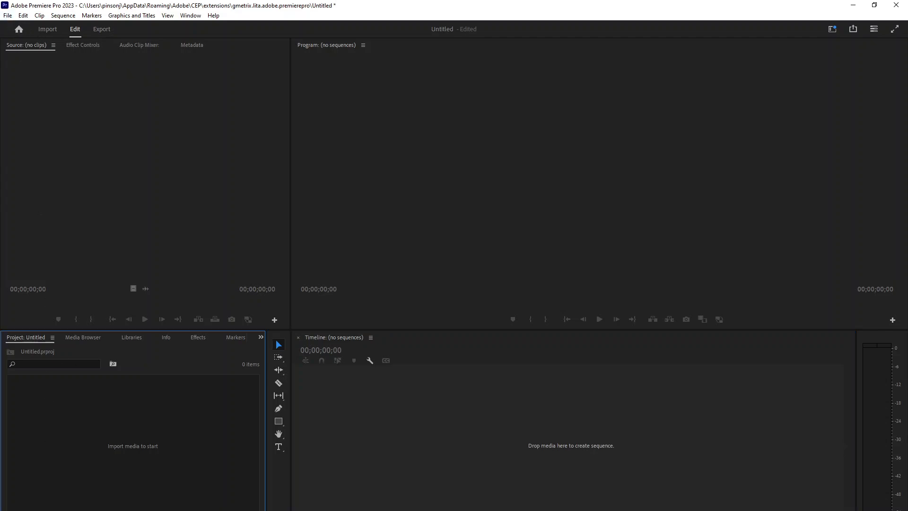
{"action": "key", "text": "super+e"}
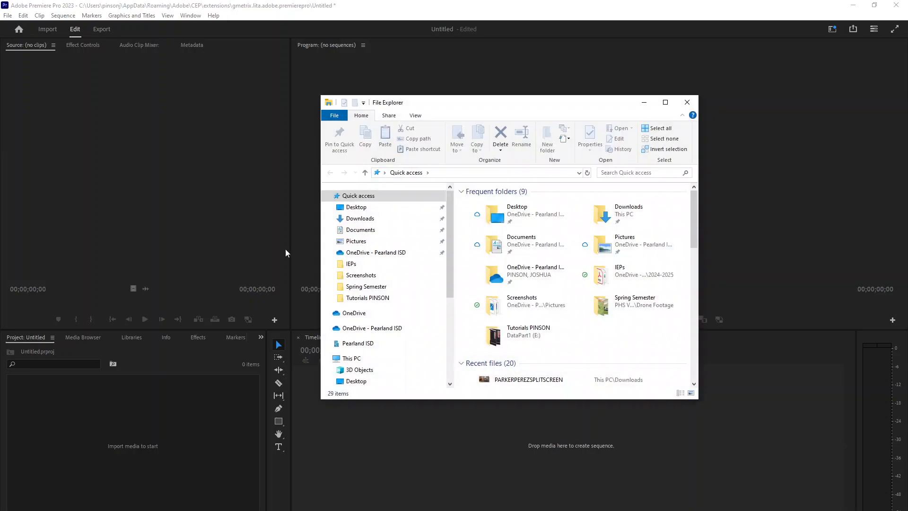
{"action": "left_click", "coordinate": [613, 251]}
{"action": "double_click", "coordinate": [613, 250]}
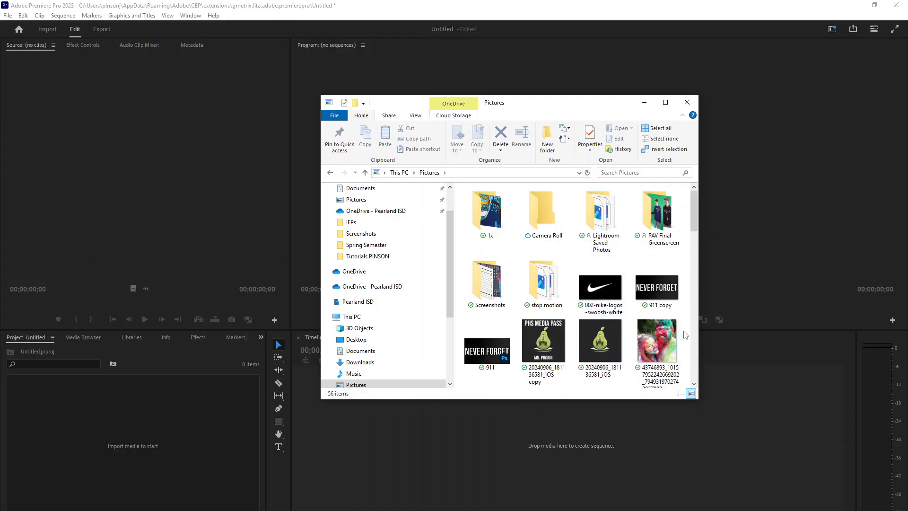
{"action": "left_click", "coordinate": [635, 357]}
{"action": "scroll", "coordinate": [627, 358], "scroll_direction": "down", "scroll_amount": 2}
{"action": "left_click", "coordinate": [487, 341], "text": "ctrl"}
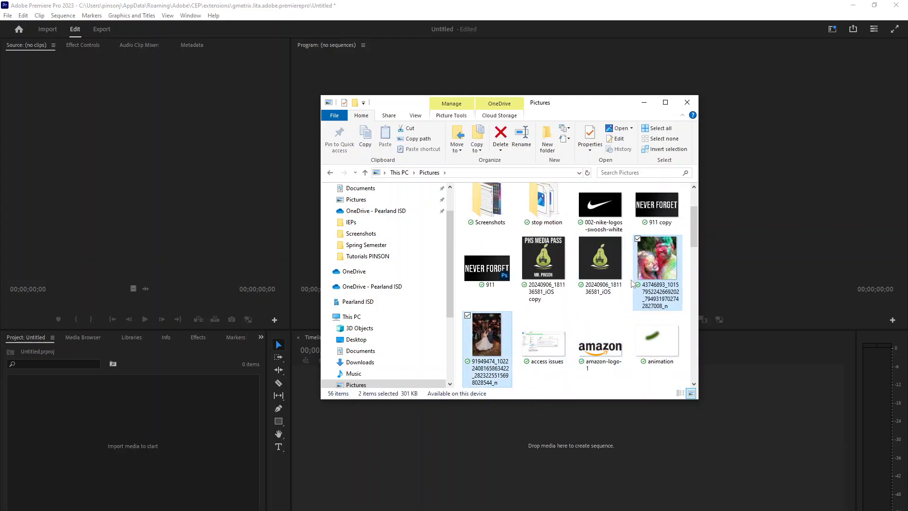
{"action": "left_click_drag", "start_coordinate": [657, 267], "coordinate": [264, 384]}
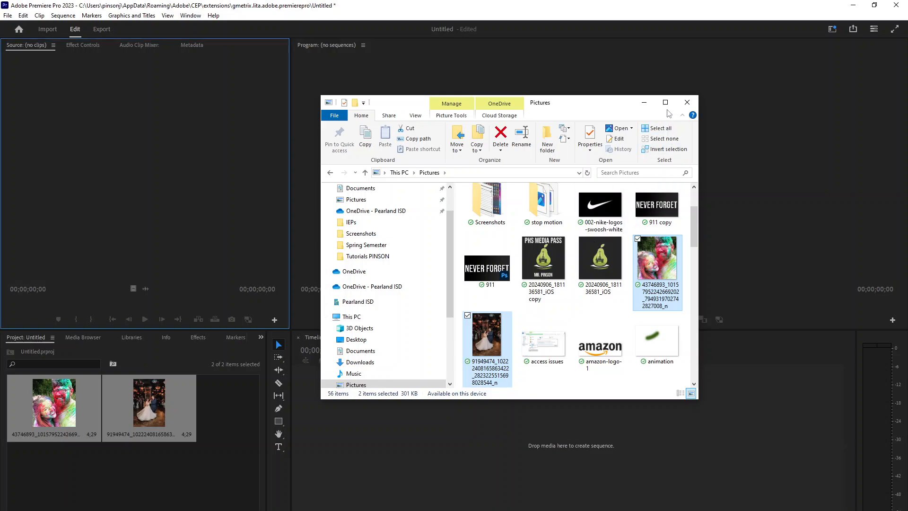
{"action": "left_click", "coordinate": [687, 102]}
Step: Create a sequence on the empty timeline from the colored-powder selfie
{"action": "left_click", "coordinate": [145, 461]}
{"action": "left_click_drag", "start_coordinate": [52, 402], "coordinate": [413, 382]}
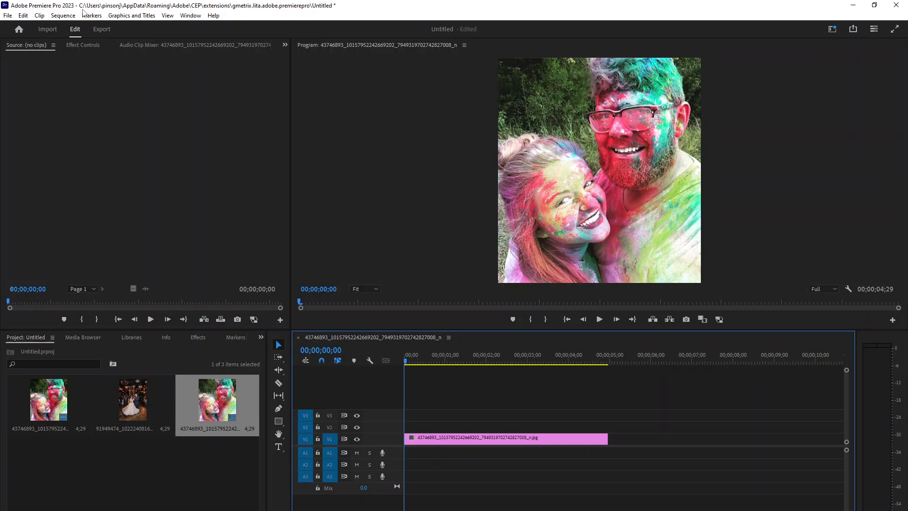
Step: Set the sequence's frame size to 1920 horizontal by 1080 vertical, accepting the deletion of its preview files
{"action": "left_click", "coordinate": [63, 15]}
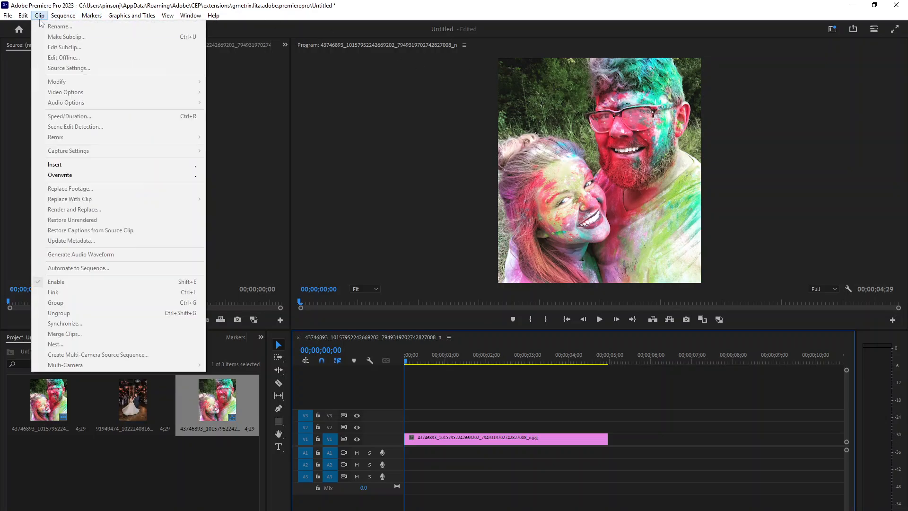
{"action": "left_click", "coordinate": [69, 27]}
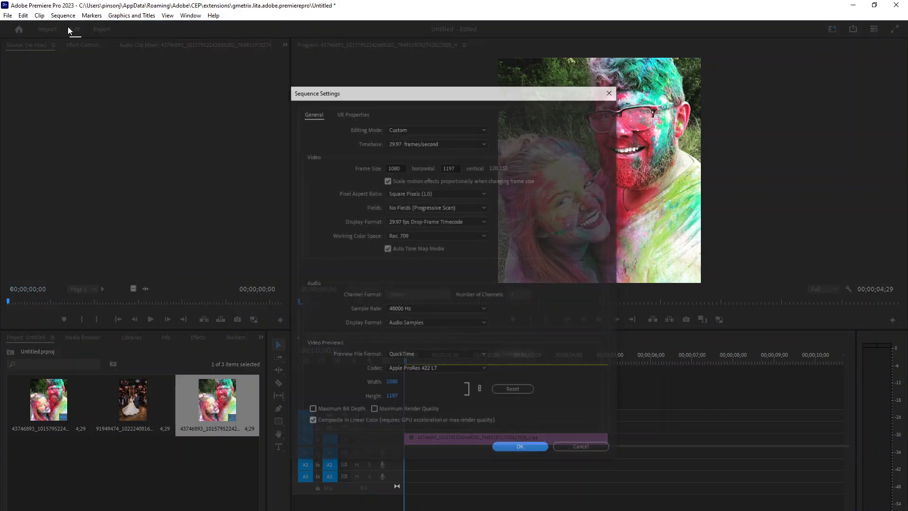
{"action": "left_click_drag", "start_coordinate": [411, 93], "coordinate": [408, 151]}
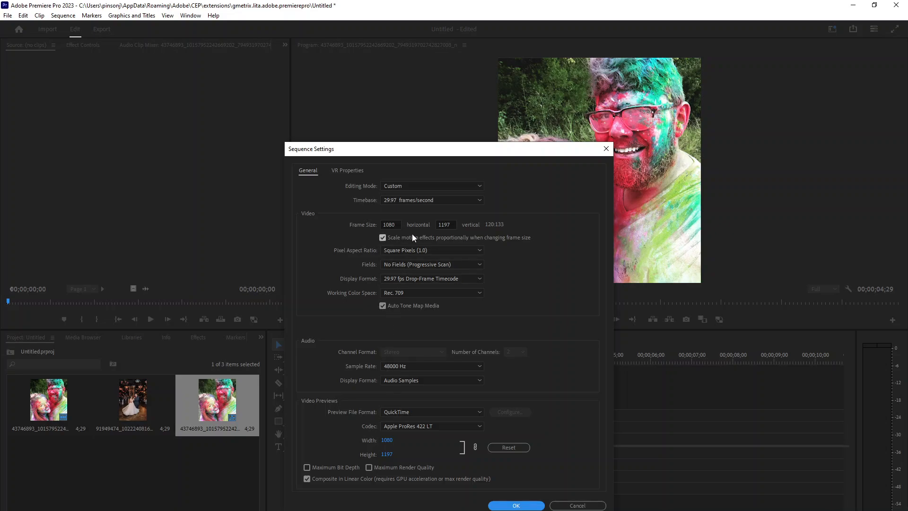
{"action": "left_click", "coordinate": [424, 200]}
{"action": "left_click", "coordinate": [424, 201]}
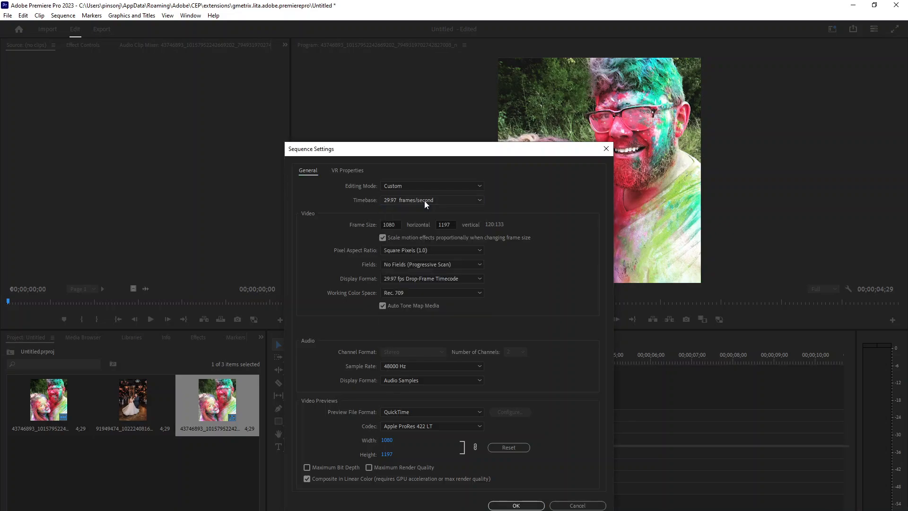
{"action": "left_click", "coordinate": [424, 200]}
{"action": "left_click", "coordinate": [424, 201]}
{"action": "double_click", "coordinate": [389, 225]}
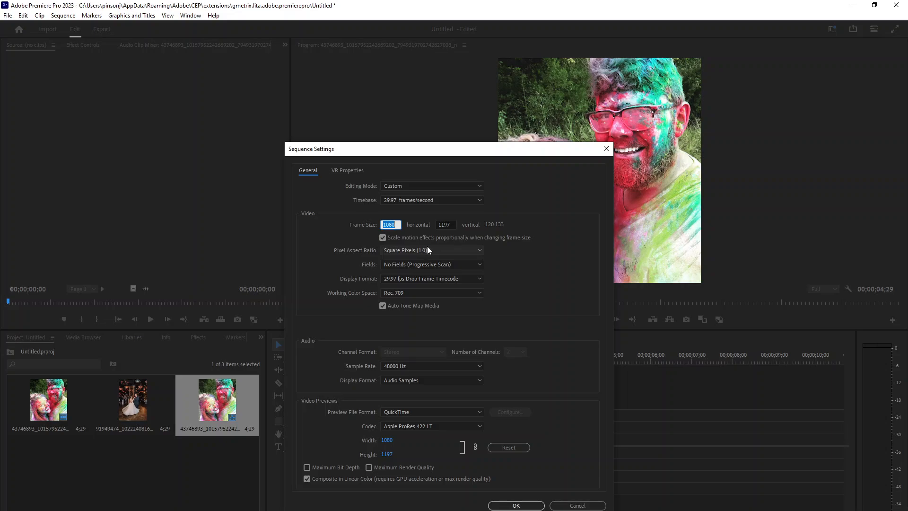
{"action": "type", "text": "1920"}
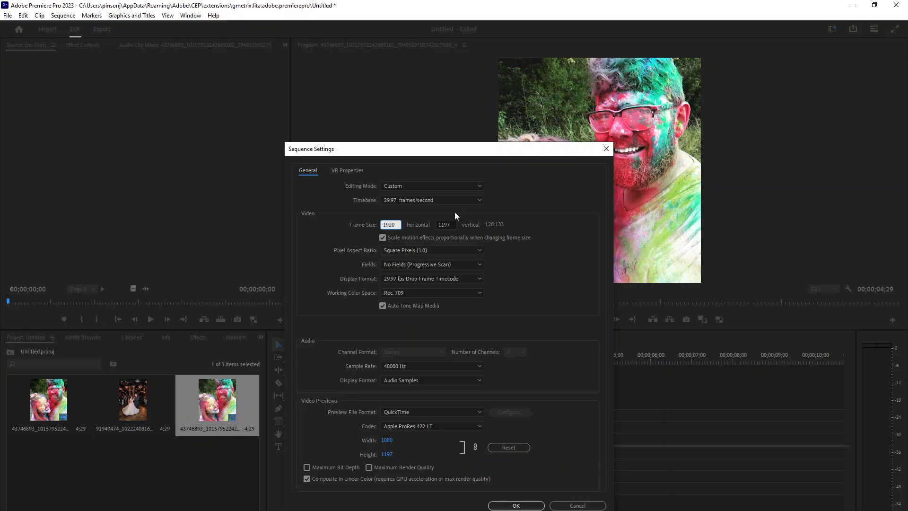
{"action": "double_click", "coordinate": [446, 224]}
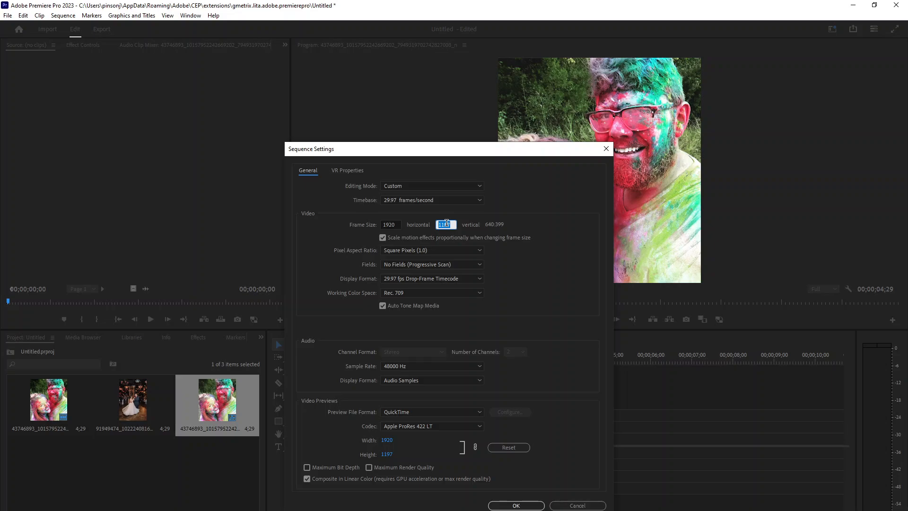
{"action": "type", "text": "1080"}
{"action": "left_click", "coordinate": [509, 504]}
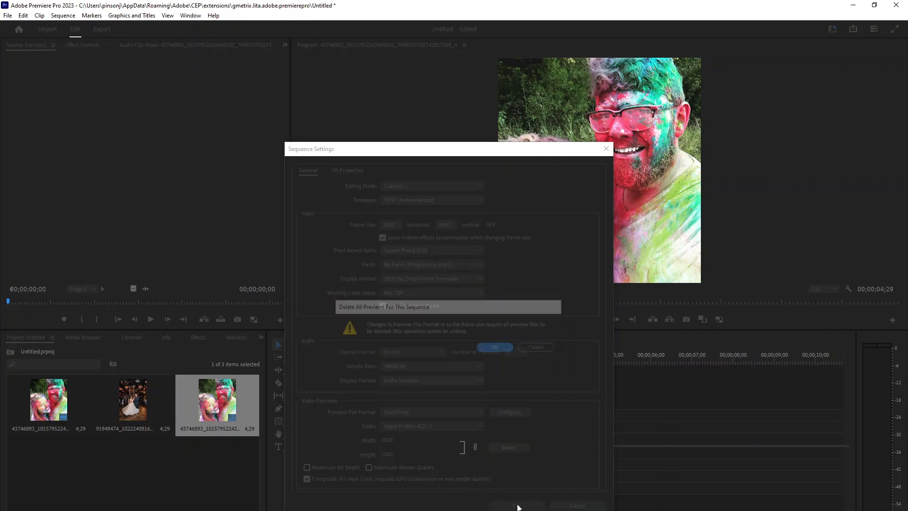
{"action": "left_click", "coordinate": [504, 352]}
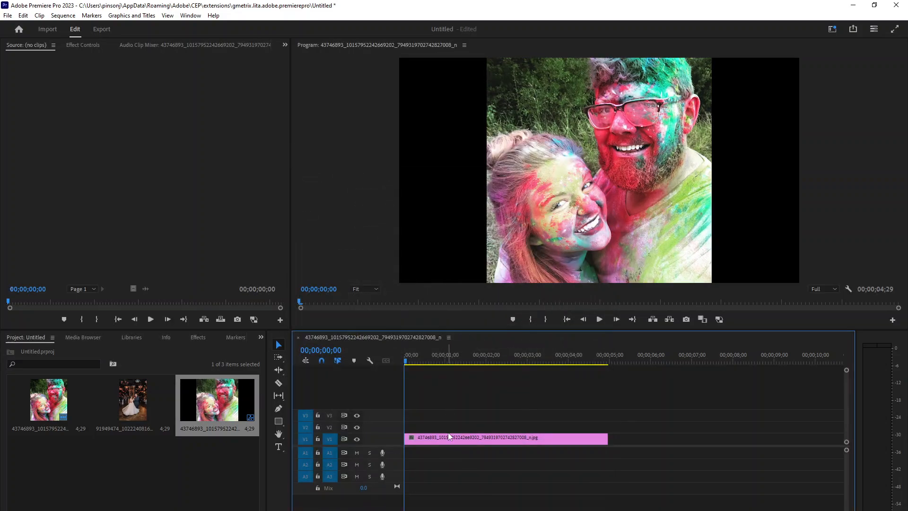
Step: Move the selfie clip up to track V2 and place the wedding photo directly beneath it on V1
{"action": "left_click_drag", "start_coordinate": [438, 443], "coordinate": [438, 431]}
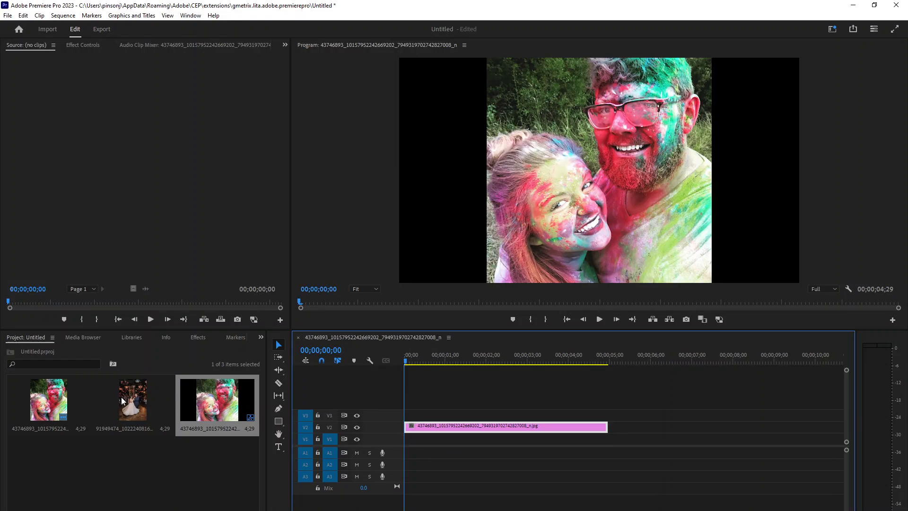
{"action": "left_click_drag", "start_coordinate": [140, 414], "coordinate": [407, 451]}
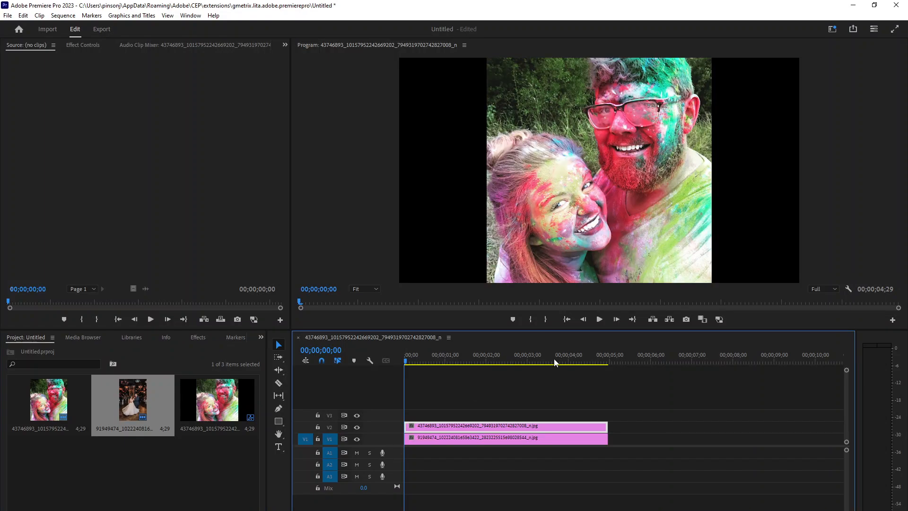
{"action": "left_click_drag", "start_coordinate": [478, 363], "coordinate": [483, 362]}
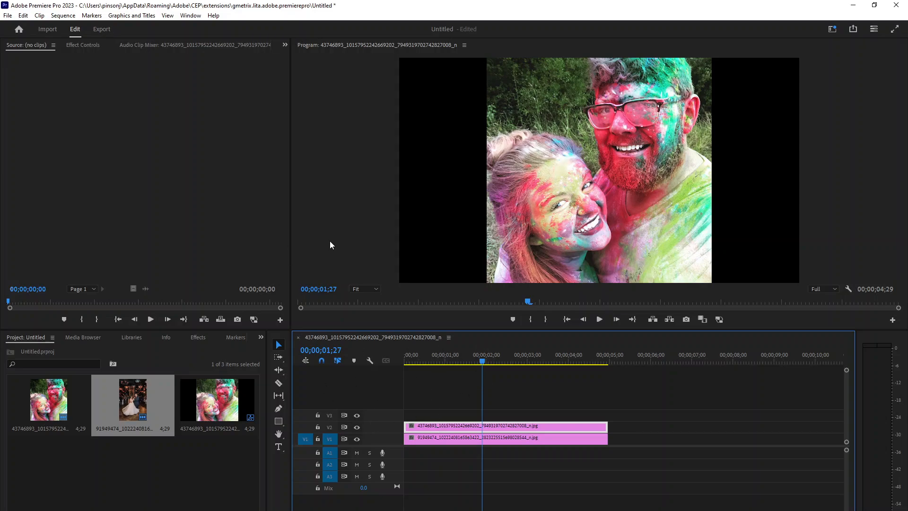
Step: Shift the selfie clip to the left side of the frame, with a horizontal position of 530
{"action": "left_click", "coordinate": [79, 44]}
{"action": "left_click_drag", "start_coordinate": [123, 98], "coordinate": [88, 97]}
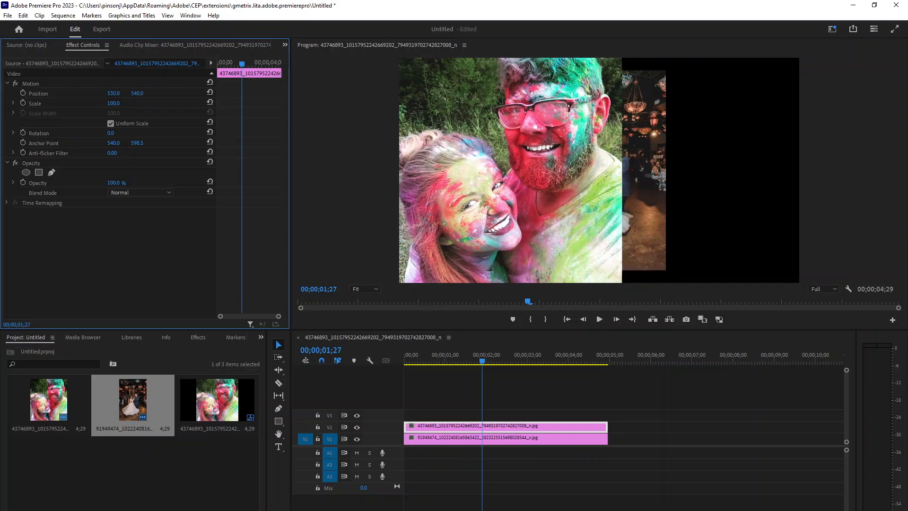
Step: Set the wedding photo's horizontal position to 1512 and its scale to 158 to fill the right side of the frame
{"action": "left_click", "coordinate": [539, 439]}
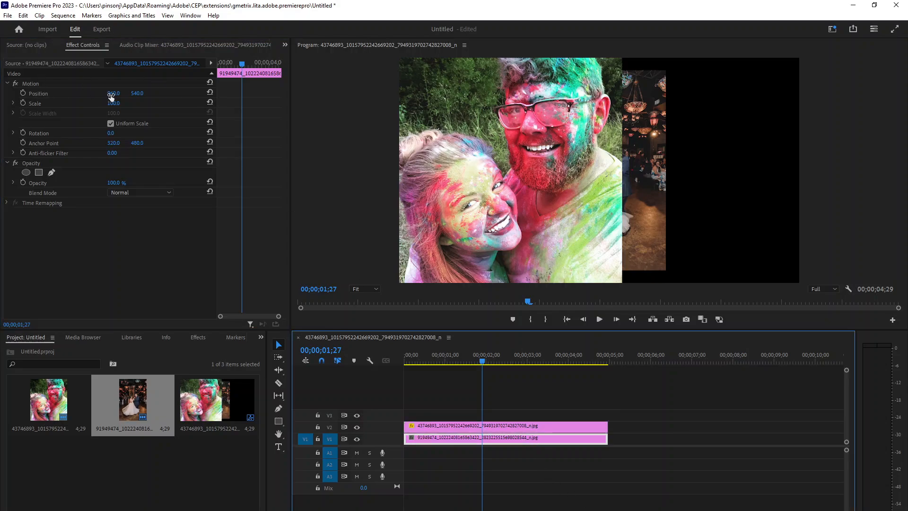
{"action": "left_click_drag", "start_coordinate": [114, 93], "coordinate": [213, 94]}
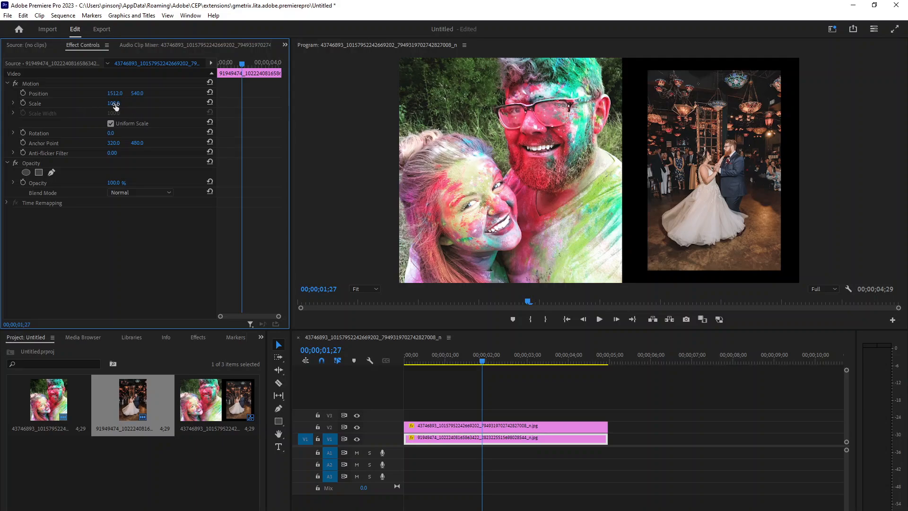
{"action": "left_click_drag", "start_coordinate": [115, 103], "coordinate": [153, 103]}
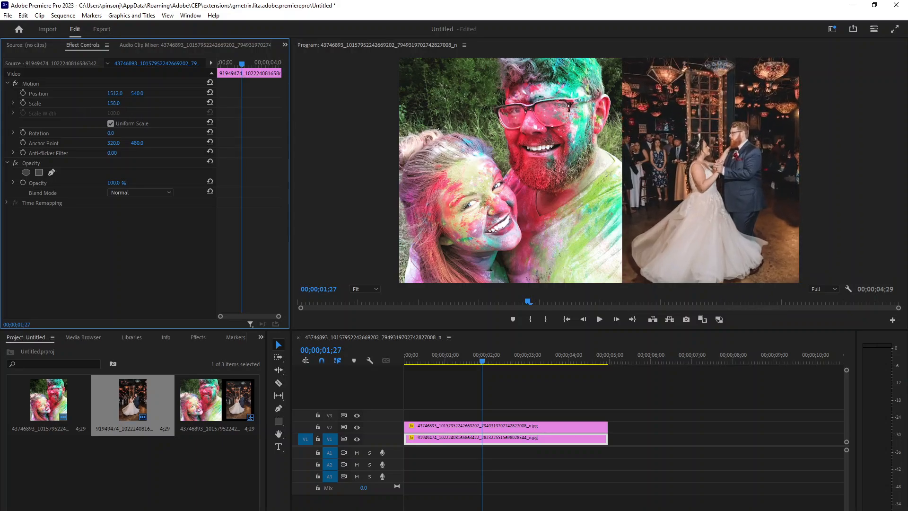
Step: Shift the selfie farther left and reposition the wedding photo to 1452, 456 to balance the split screen
{"action": "left_click", "coordinate": [515, 426]}
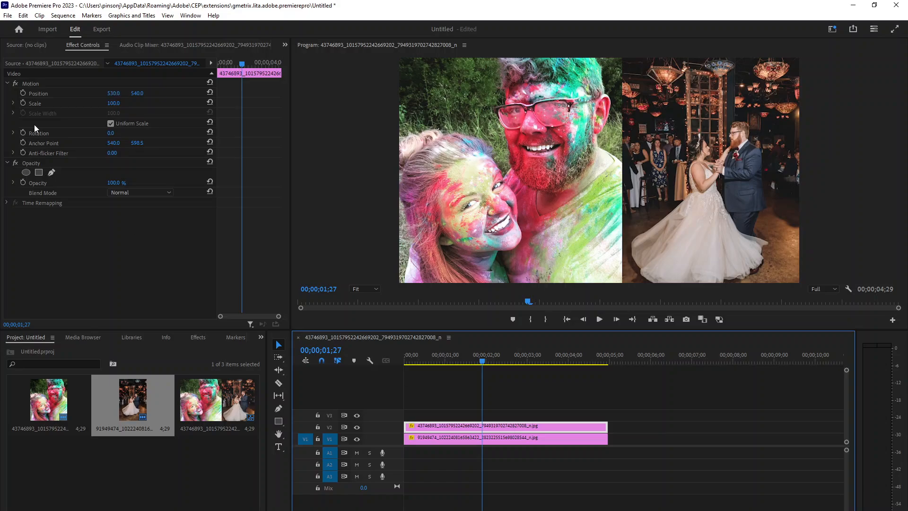
{"action": "left_click_drag", "start_coordinate": [114, 103], "coordinate": [98, 93]}
{"action": "left_click", "coordinate": [502, 437]}
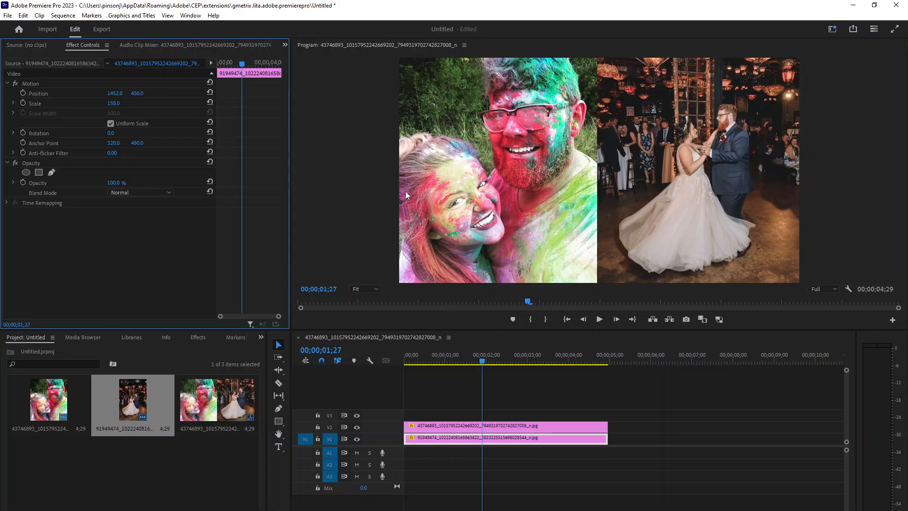
Step: Turn on Position keyframing for the wedding photo clip at the start of the sequence, 00;00;00;00
{"action": "left_click", "coordinate": [335, 377]}
{"action": "key", "text": "Home"}
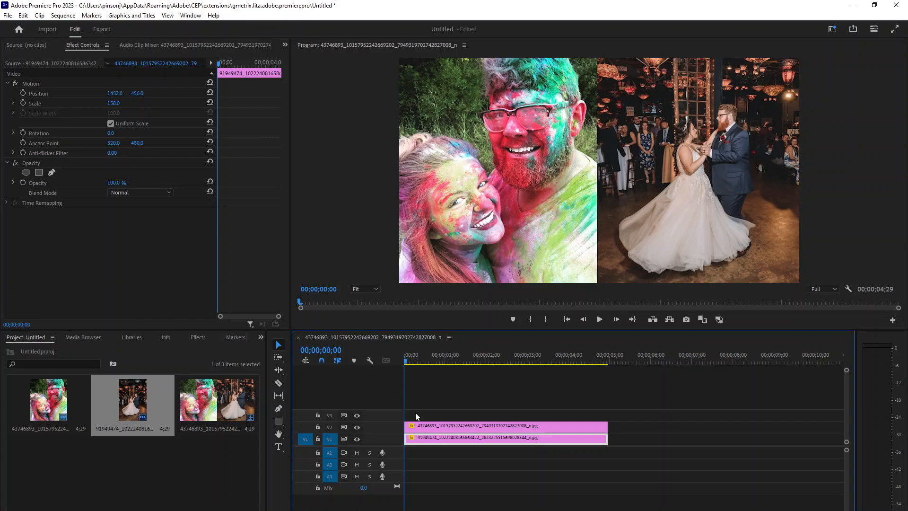
{"action": "double_click", "coordinate": [434, 442]}
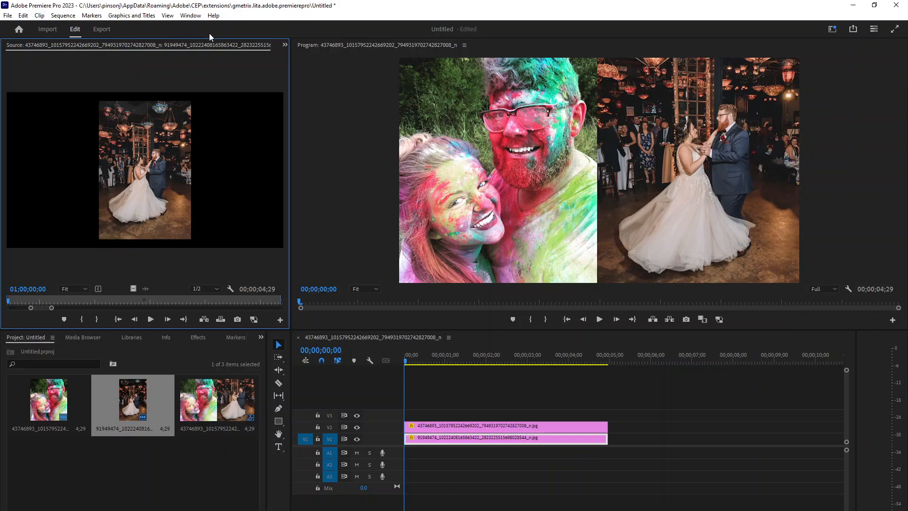
{"action": "left_click", "coordinate": [285, 44]}
{"action": "left_click", "coordinate": [303, 67]}
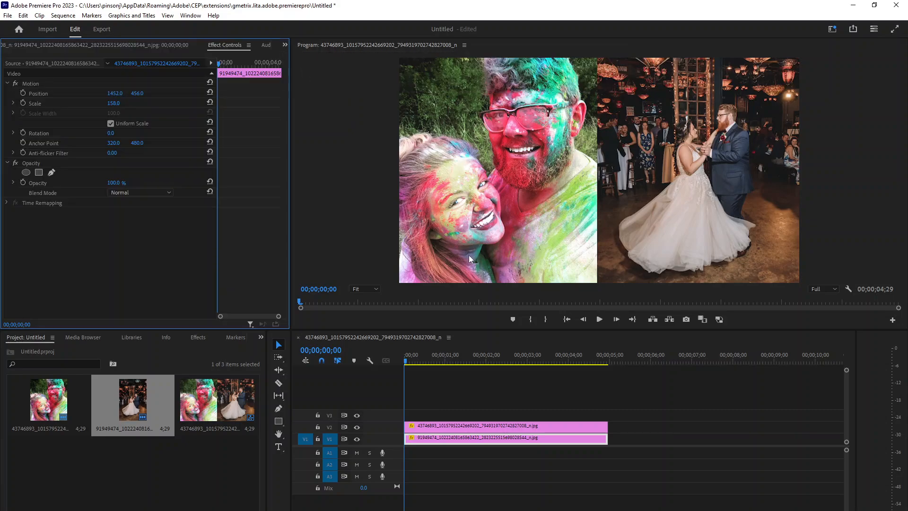
{"action": "left_click", "coordinate": [22, 93]}
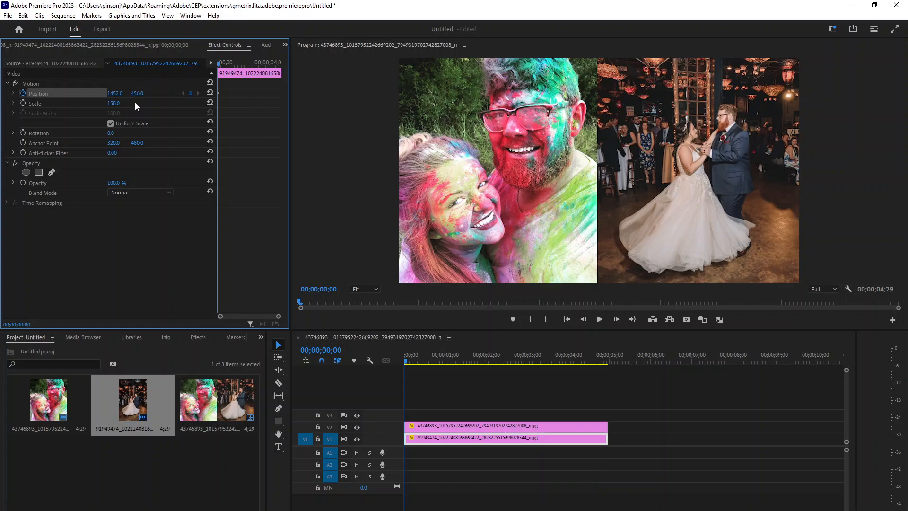
{"action": "left_click_drag", "start_coordinate": [118, 95], "coordinate": [100, 96]}
{"action": "key", "text": "ctrl+z"}
{"action": "key", "text": "ctrl+z"}
Step: Set the starting keyframe's vertical position to 1876, below the frame, and widen the Effect Controls keyframe area
{"action": "left_click_drag", "start_coordinate": [137, 93], "coordinate": [276, 93]}
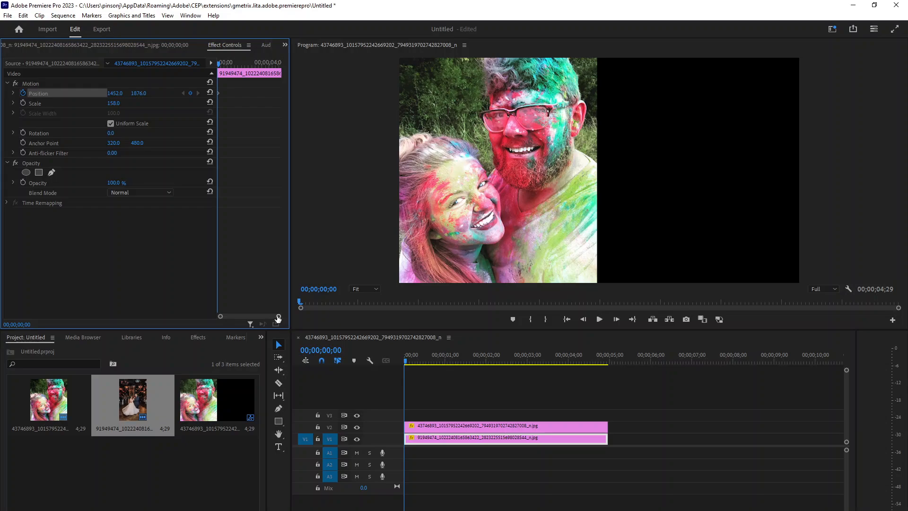
{"action": "left_click_drag", "start_coordinate": [278, 317], "coordinate": [275, 316]}
{"action": "left_click_drag", "start_coordinate": [289, 143], "coordinate": [393, 143]}
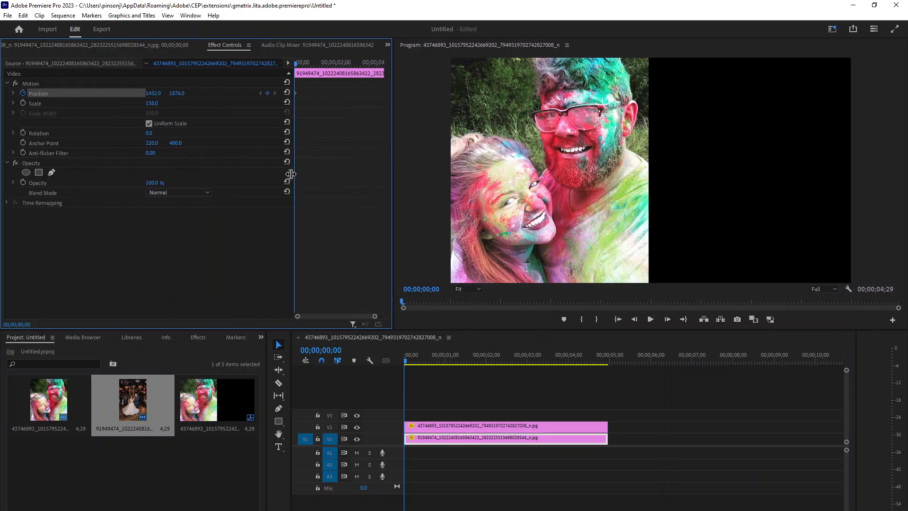
{"action": "left_click_drag", "start_coordinate": [294, 174], "coordinate": [235, 174]}
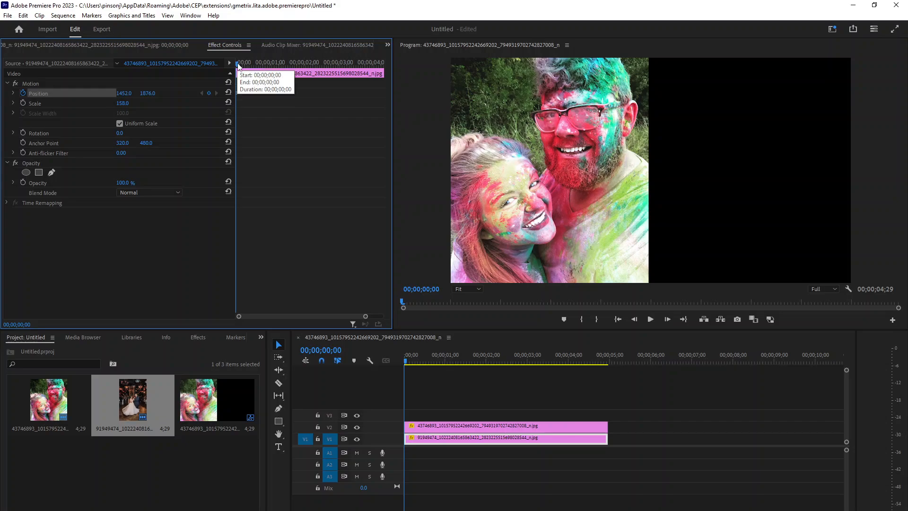
Step: Add a second Position keyframe for the wedding photo at 00;00;02;08 with the vertical position set to 518
{"action": "left_click_drag", "start_coordinate": [241, 65], "coordinate": [249, 88]}
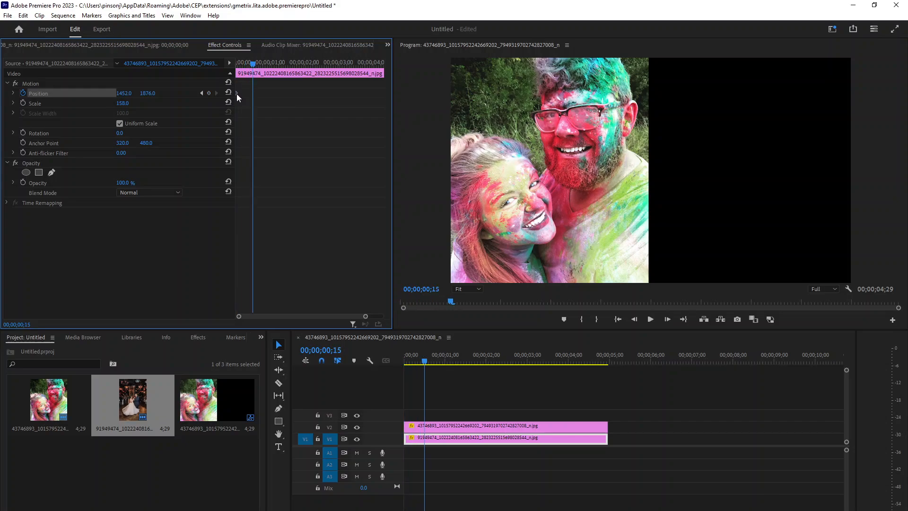
{"action": "left_click_drag", "start_coordinate": [252, 65], "coordinate": [314, 67]}
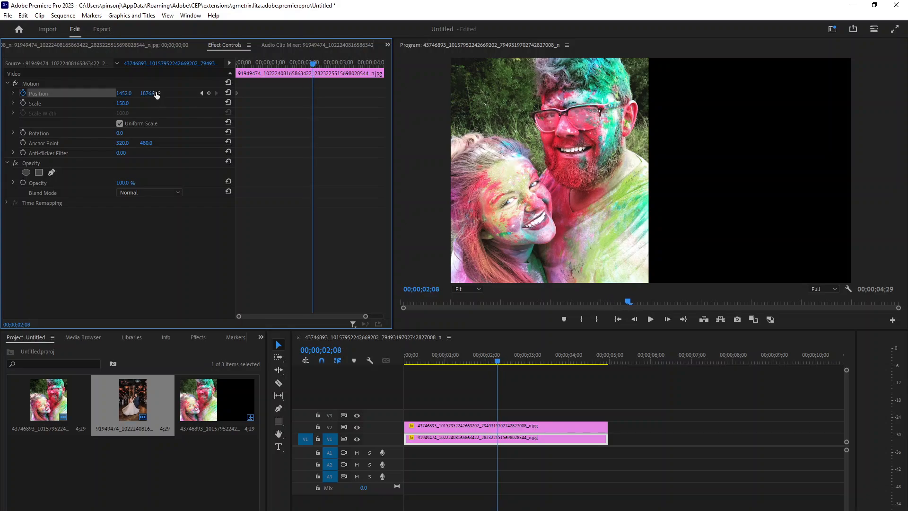
{"action": "left_click_drag", "start_coordinate": [152, 93], "coordinate": [123, 94]}
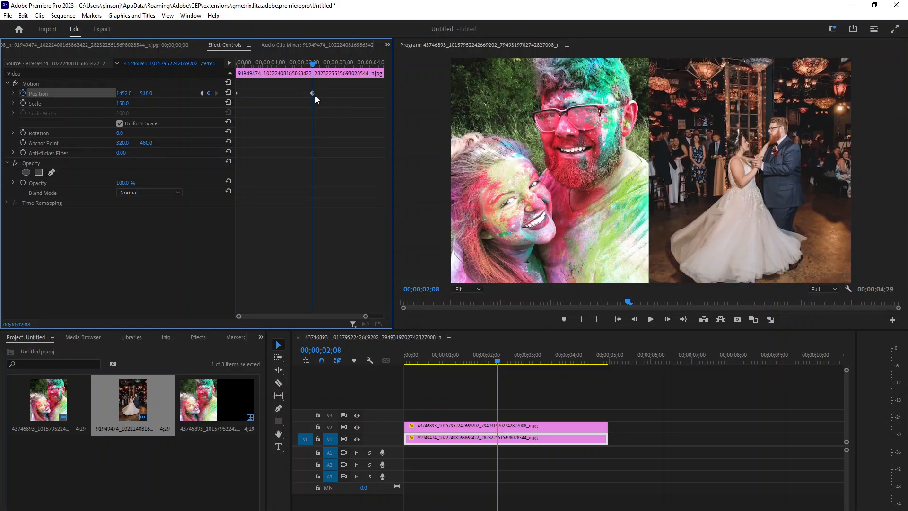
Step: Undo the wedding photo's last Position keyframe and add one at 00;00;04;28 with the vertical position set to 463
{"action": "key", "text": "ctrl+z"}
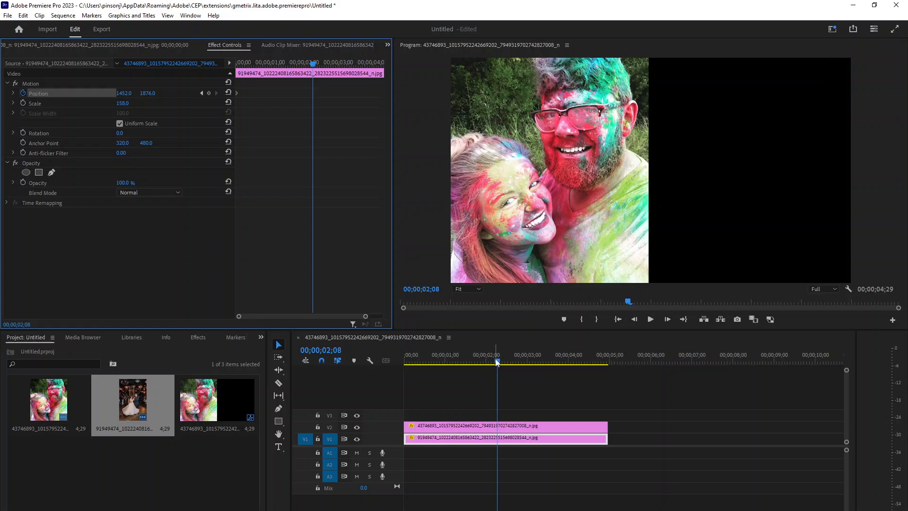
{"action": "left_click_drag", "start_coordinate": [497, 362], "coordinate": [605, 366]}
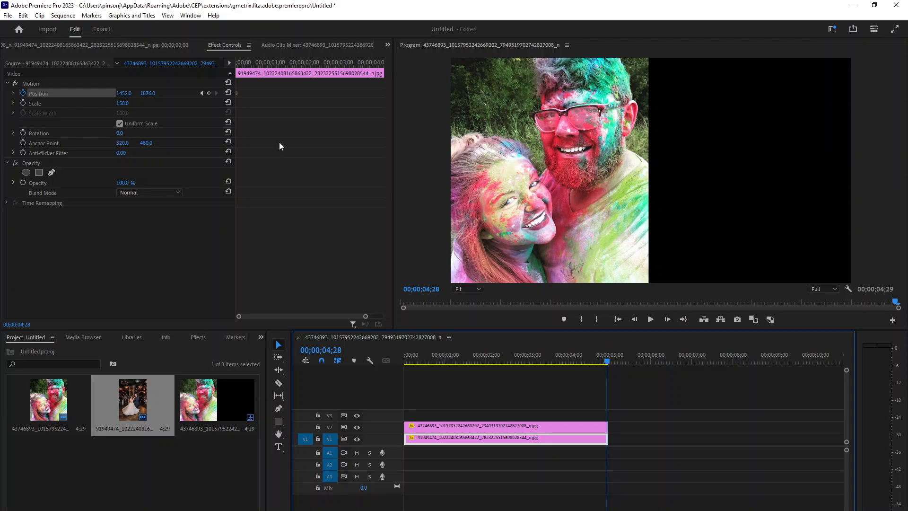
{"action": "left_click_drag", "start_coordinate": [147, 93], "coordinate": [163, 103]}
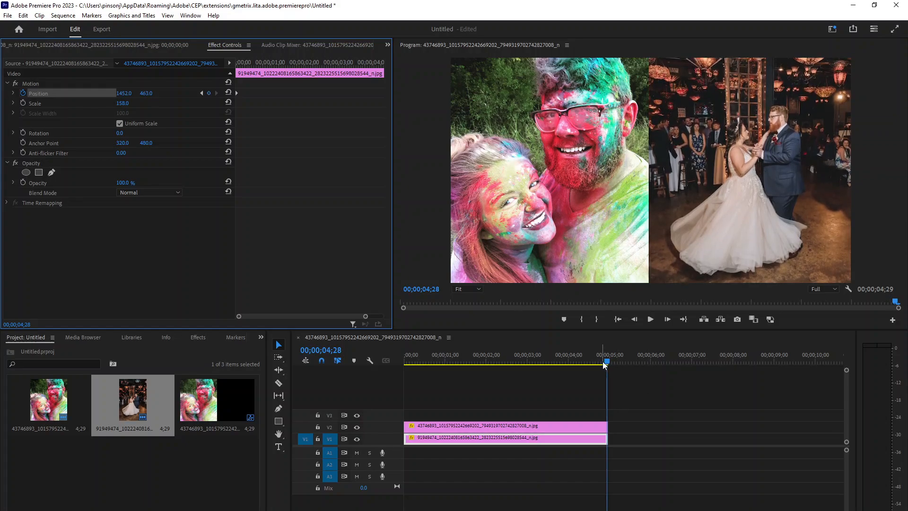
Step: Play the sequence from the start to preview the wedding photo sliding up into the frame
{"action": "left_click_drag", "start_coordinate": [603, 364], "coordinate": [405, 363]}
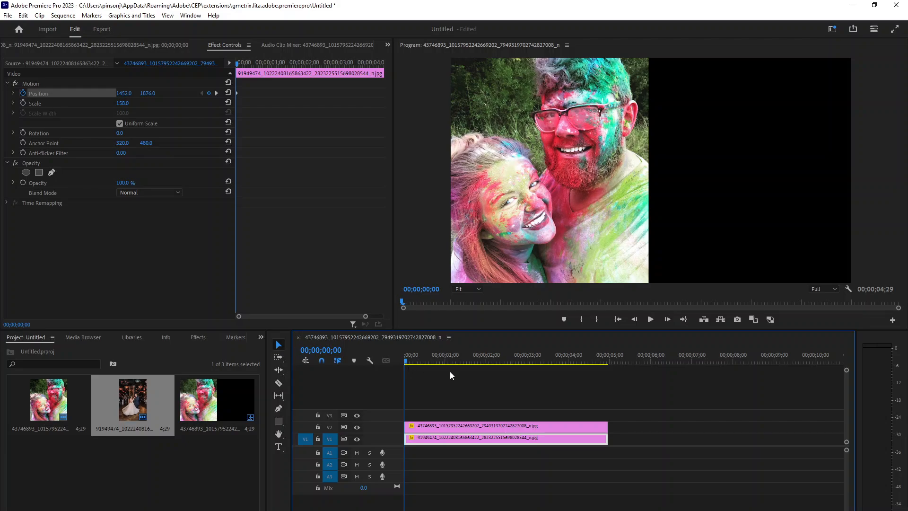
{"action": "key", "text": "space"}
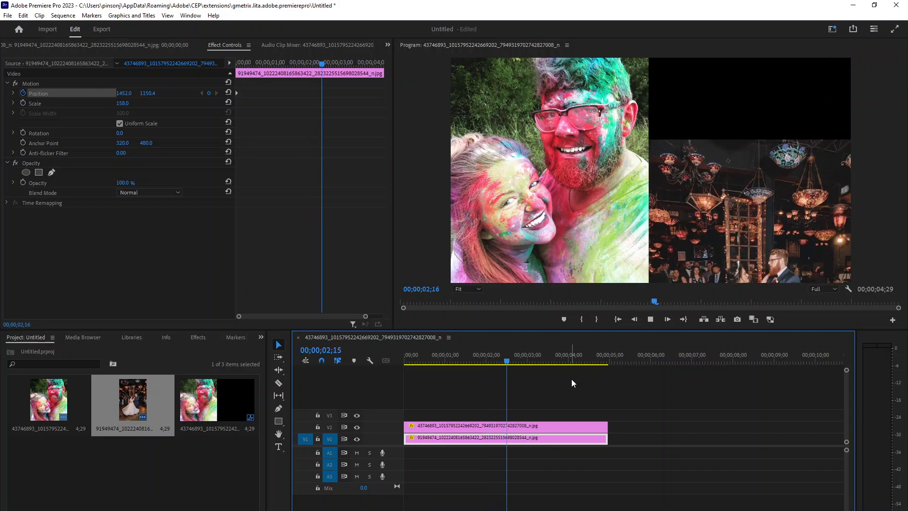
{"action": "key", "text": "space"}
Step: Keyframe the selfie clip's vertical position from -564 at 00;00;00;00 to 544 at 00;00;04;28
{"action": "left_click_drag", "start_coordinate": [509, 363], "coordinate": [274, 370]}
{"action": "left_click", "coordinate": [542, 428]}
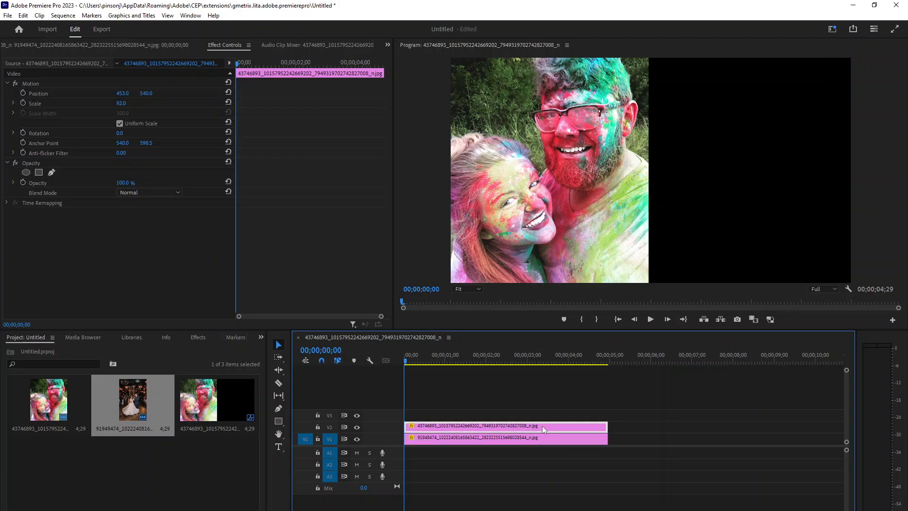
{"action": "left_click", "coordinate": [23, 93]}
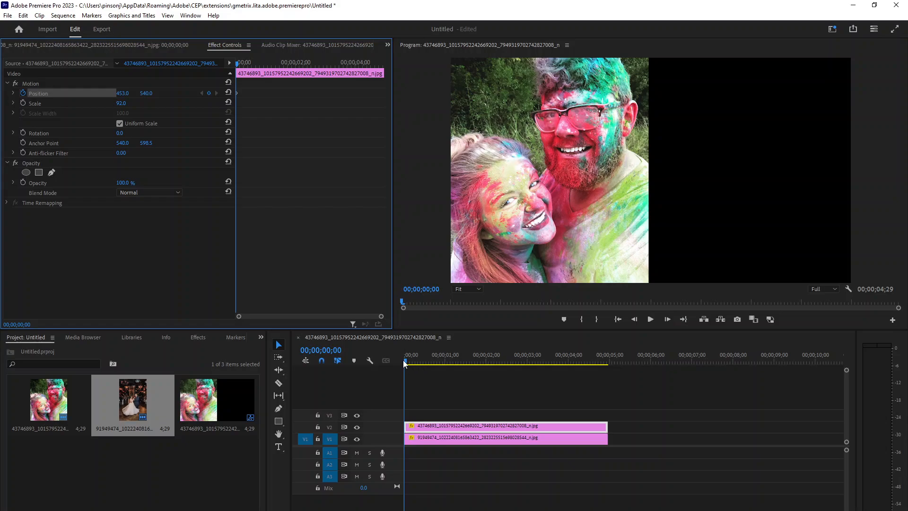
{"action": "left_click_drag", "start_coordinate": [146, 93], "coordinate": [232, 116]}
{"action": "left_click_drag", "start_coordinate": [419, 364], "coordinate": [609, 360]}
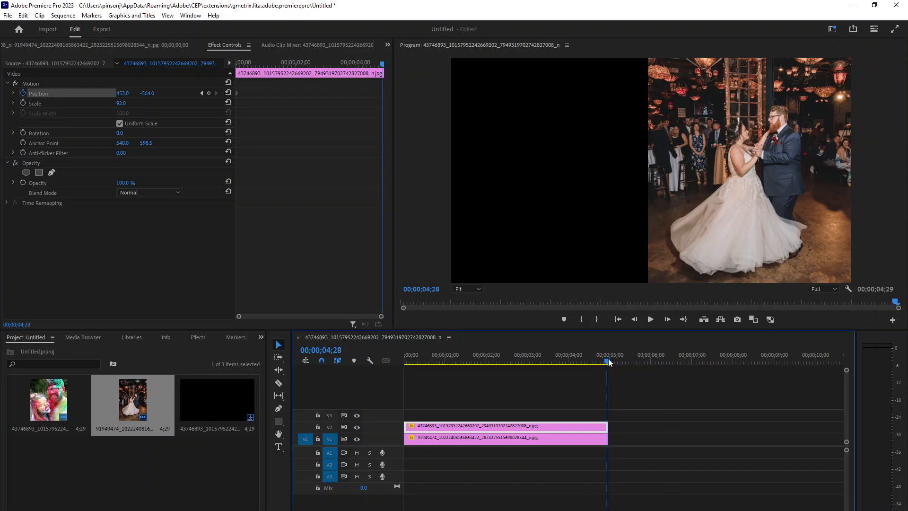
{"action": "left_click_drag", "start_coordinate": [145, 96], "coordinate": [204, 97]}
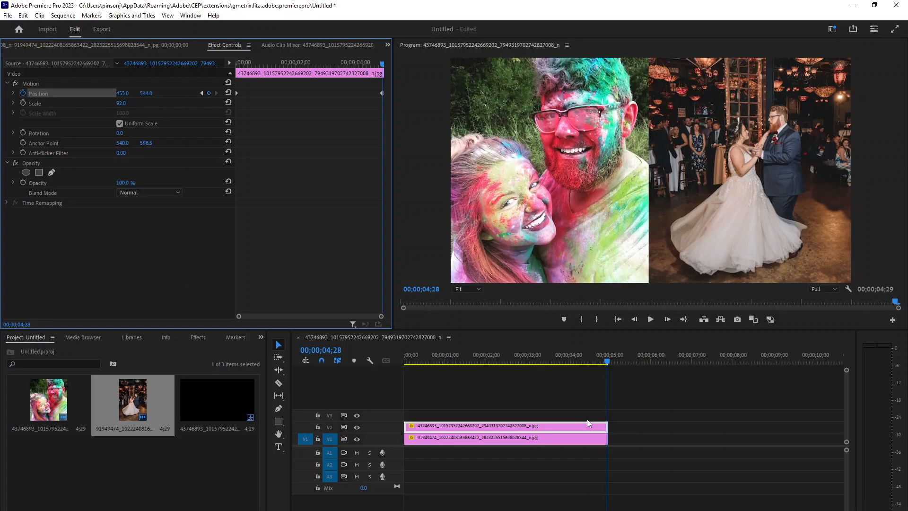
Step: Play back the sequence to check both photos sliding in from opposite directions
{"action": "left_click", "coordinate": [578, 367]}
{"action": "key", "text": "space"}
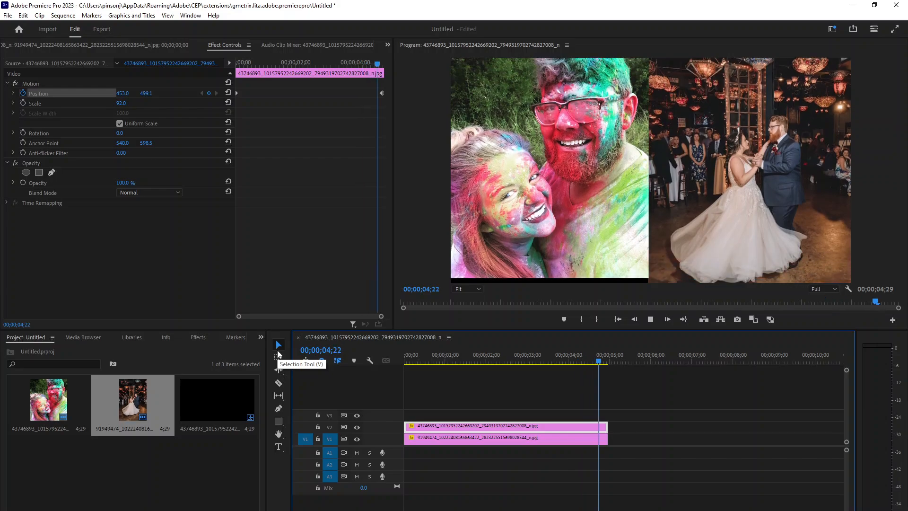
{"action": "key", "text": "space"}
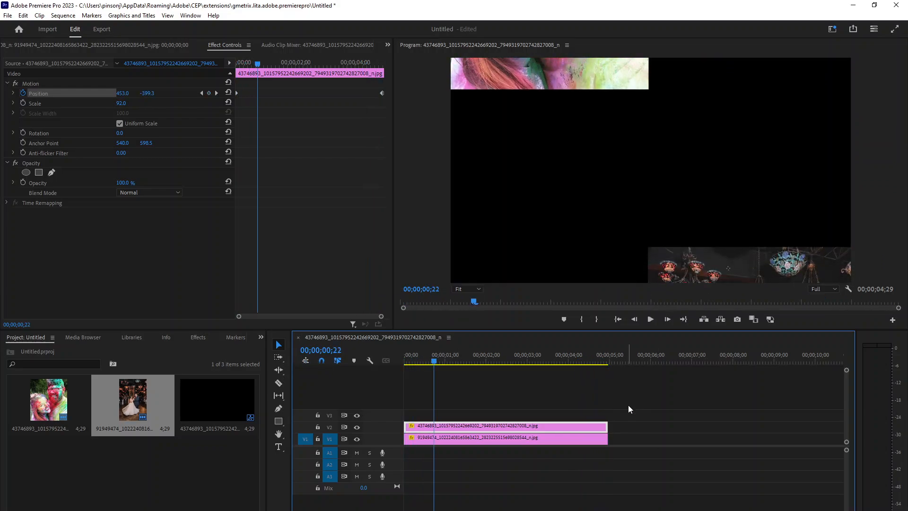
Step: Extend both photo clips together so they end at 00;00;07;08, and check the frames in the added section
{"action": "left_click_drag", "start_coordinate": [505, 360], "coordinate": [587, 361]}
{"action": "left_click_drag", "start_coordinate": [651, 397], "coordinate": [702, 424]}
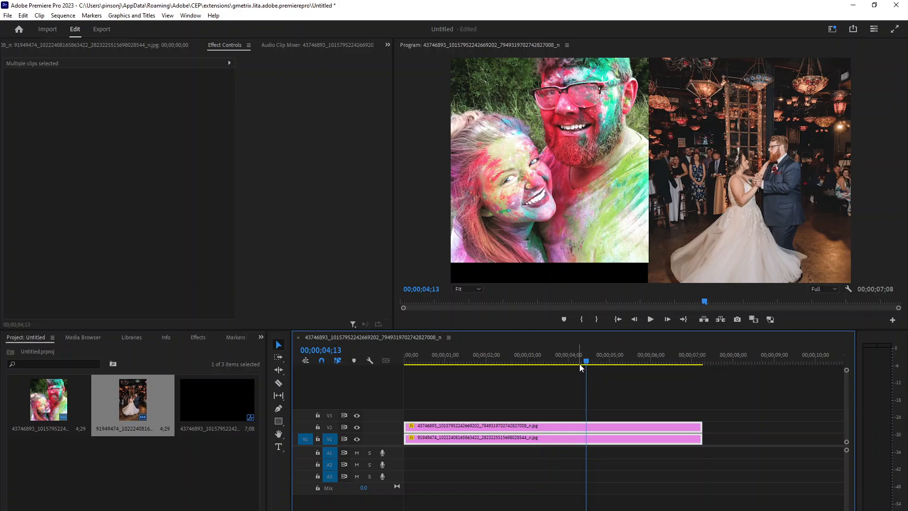
{"action": "left_click_drag", "start_coordinate": [589, 359], "coordinate": [677, 358]}
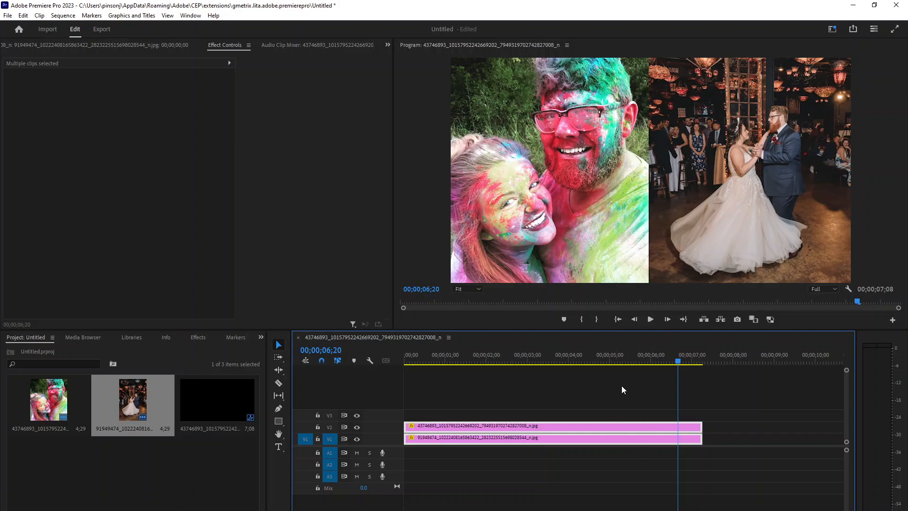
{"action": "left_click_drag", "start_coordinate": [641, 360], "coordinate": [660, 386]}
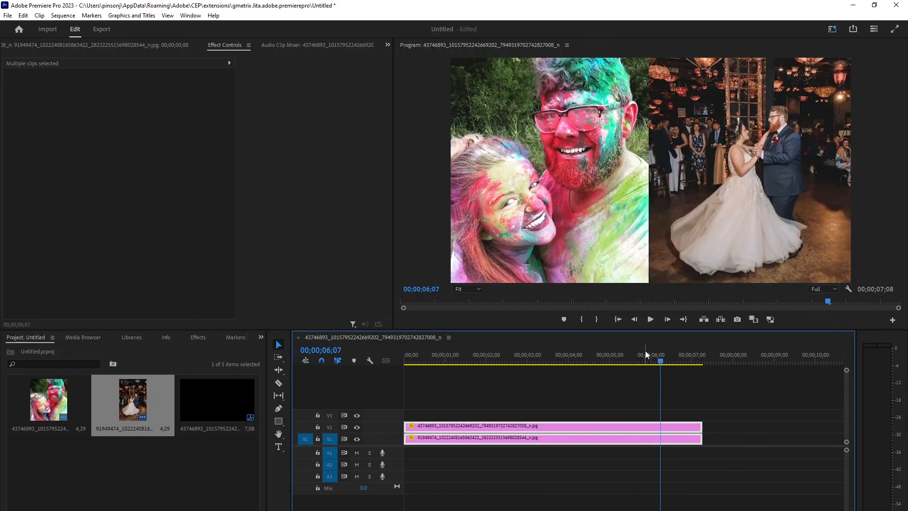
Step: Turn on Opacity keyframing for the selfie clip at 00;00;05;13, after the photos have finished sliding in
{"action": "left_click", "coordinate": [497, 376]}
{"action": "key", "text": "space"}
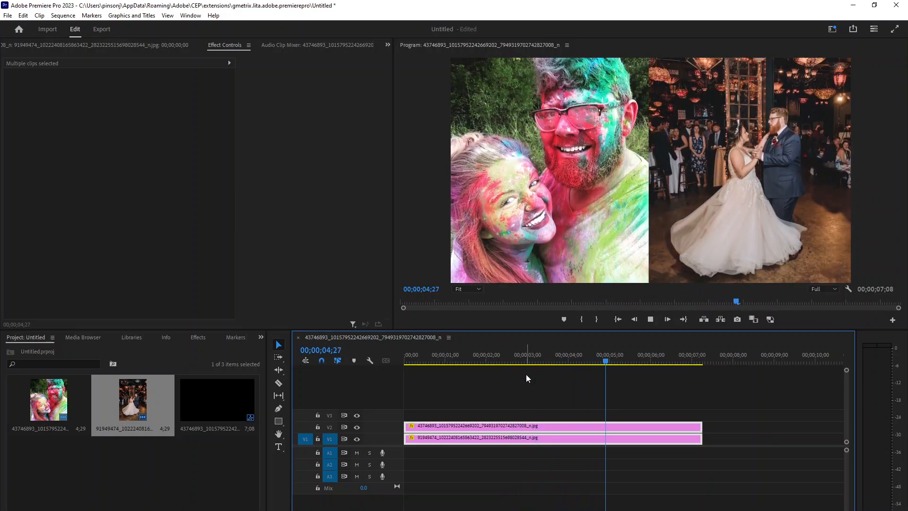
{"action": "key", "text": "space"}
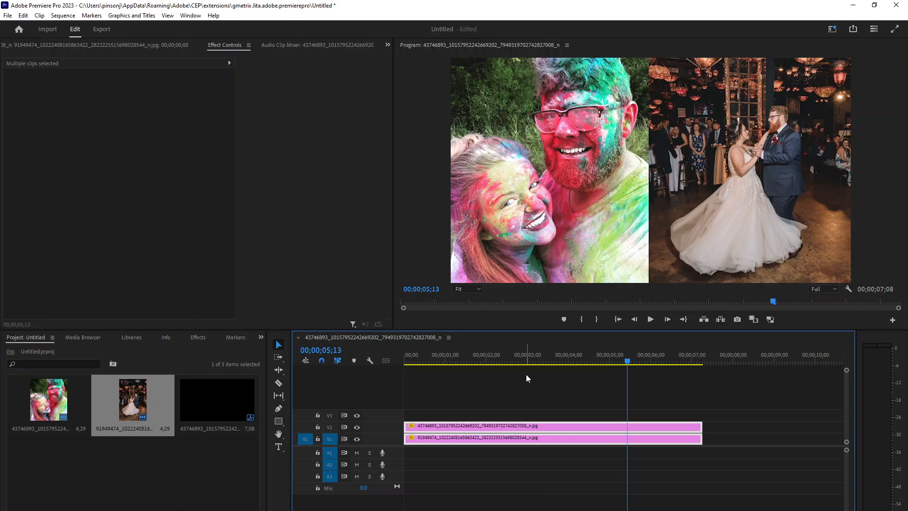
{"action": "left_click", "coordinate": [691, 396]}
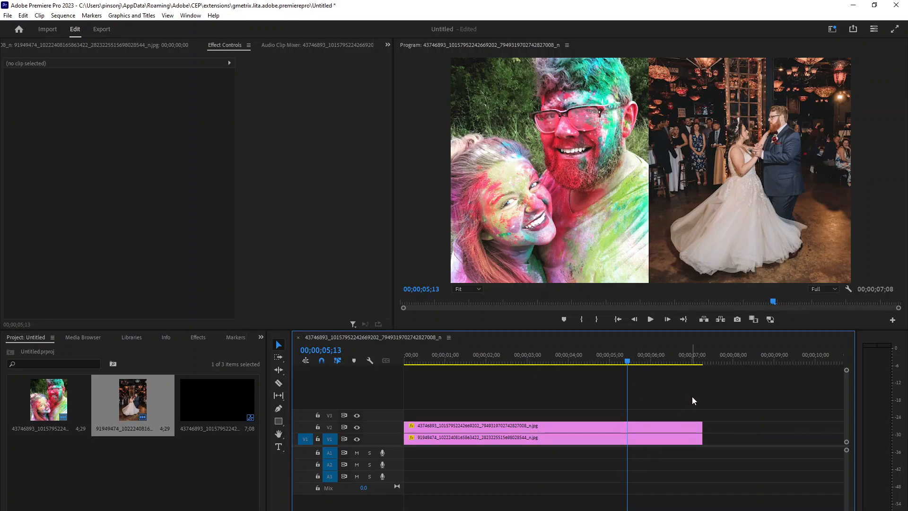
{"action": "left_click_drag", "start_coordinate": [663, 397], "coordinate": [634, 466]}
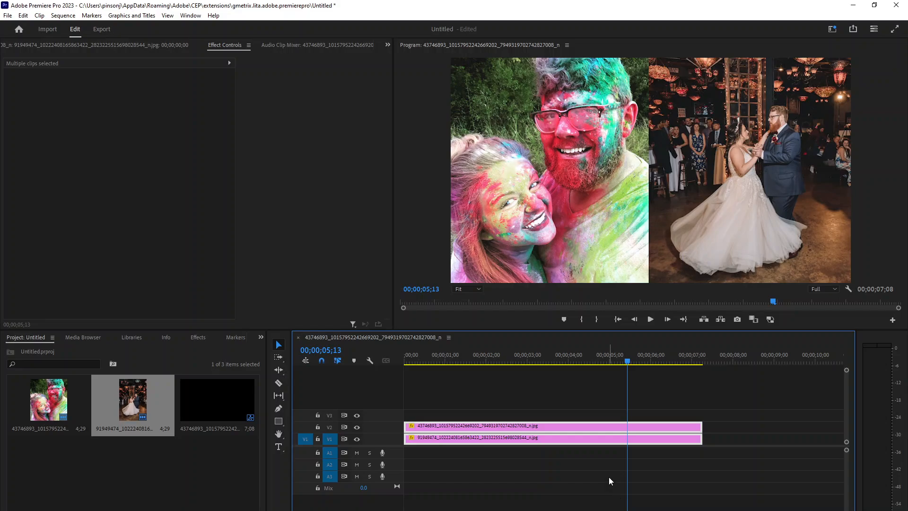
{"action": "left_click", "coordinate": [663, 406]}
{"action": "left_click", "coordinate": [657, 427]}
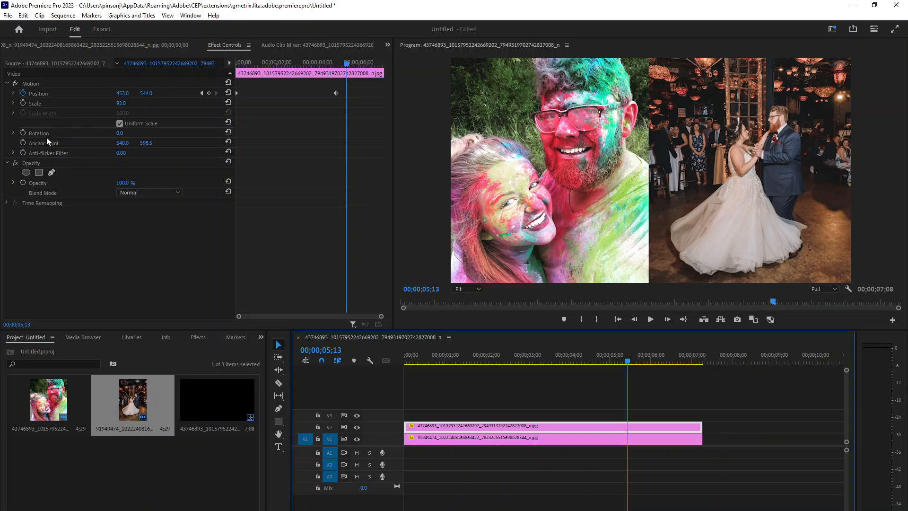
{"action": "left_click", "coordinate": [22, 182]}
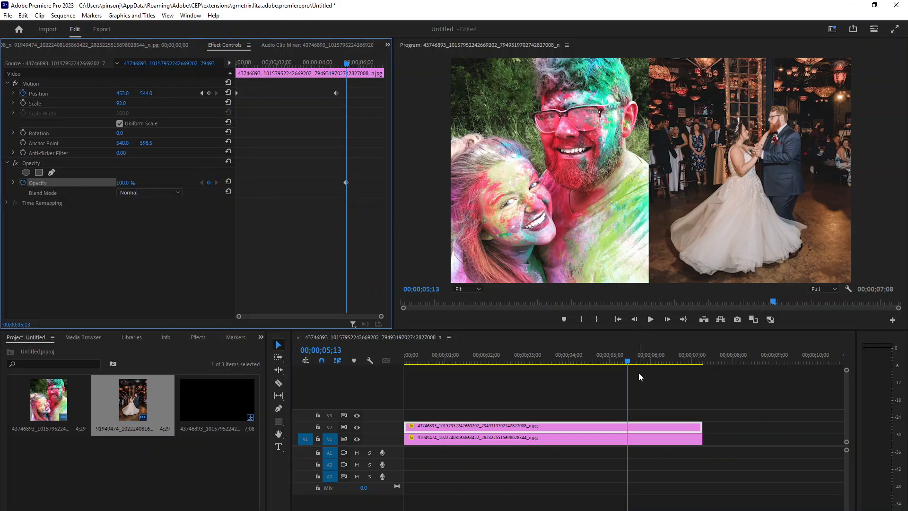
Step: Compare the effect settings of the selfie and wedding photo clips to check which has an Opacity keyframe
{"action": "left_click", "coordinate": [655, 444]}
{"action": "left_click", "coordinate": [654, 425]}
{"action": "left_click", "coordinate": [654, 437]}
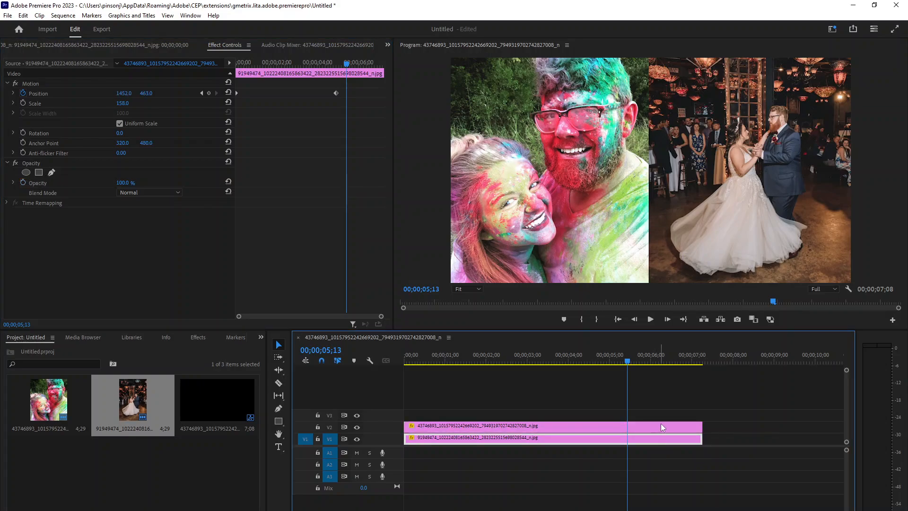
{"action": "left_click", "coordinate": [660, 425]}
{"action": "left_click", "coordinate": [659, 430]}
{"action": "left_click", "coordinate": [665, 438]}
{"action": "left_click", "coordinate": [665, 428]}
{"action": "left_click", "coordinate": [662, 437]}
{"action": "left_click", "coordinate": [669, 425]}
{"action": "left_click", "coordinate": [674, 442]}
{"action": "left_click", "coordinate": [655, 427]}
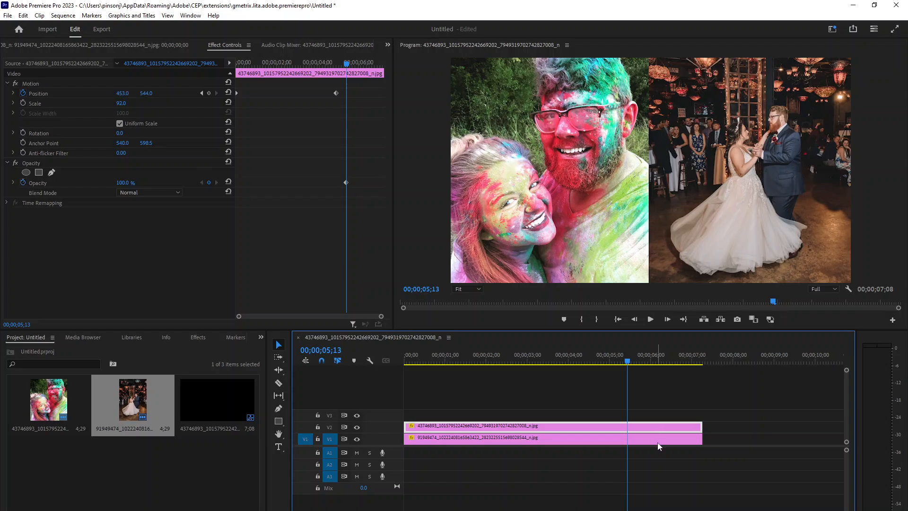
Step: Turn on Opacity keyframing for the wedding photo clip at 00;00;05;13
{"action": "left_click", "coordinate": [657, 442]}
{"action": "left_click", "coordinate": [23, 182]}
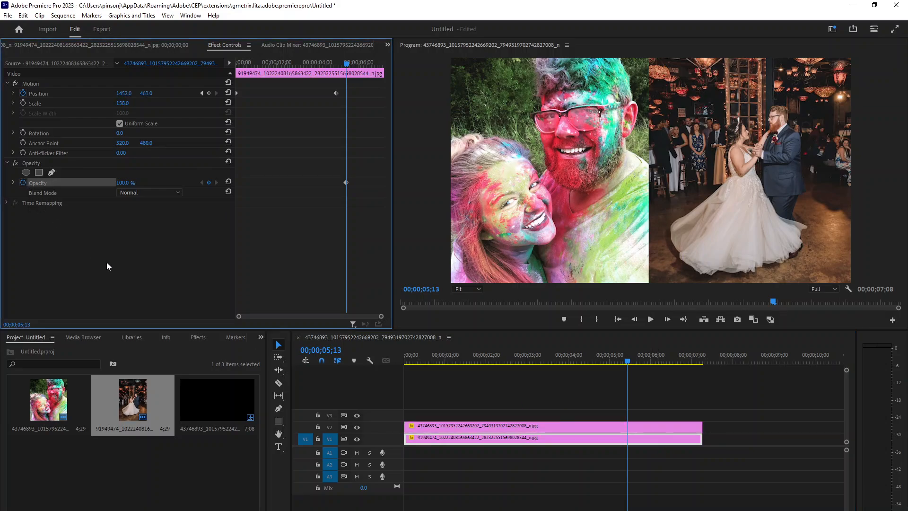
Step: Add an Opacity keyframe of 0% to the selfie clip at its last frame, 00;00;07;07
{"action": "left_click", "coordinate": [650, 425]}
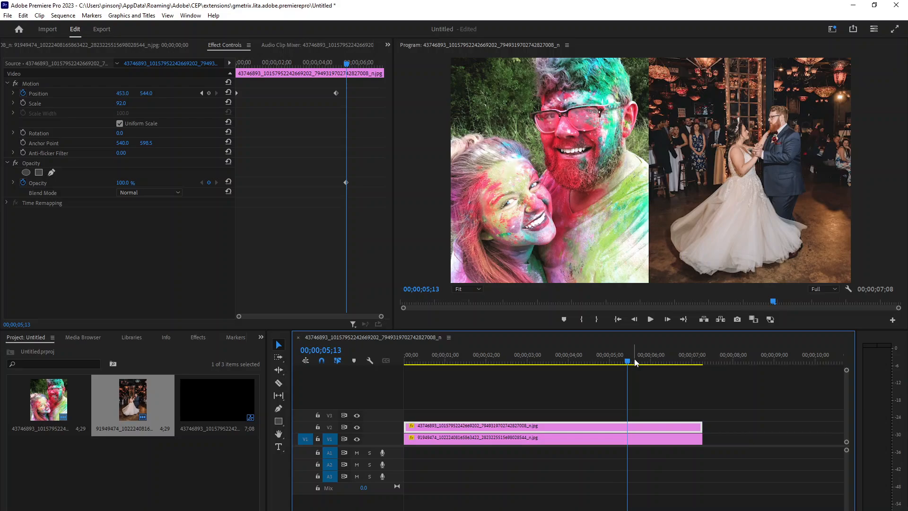
{"action": "left_click_drag", "start_coordinate": [634, 359], "coordinate": [702, 364]}
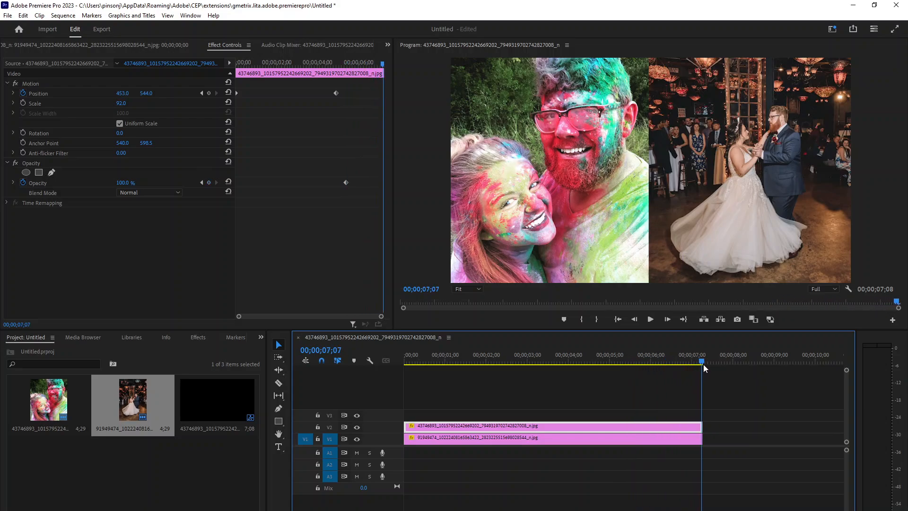
{"action": "left_click", "coordinate": [121, 182]}
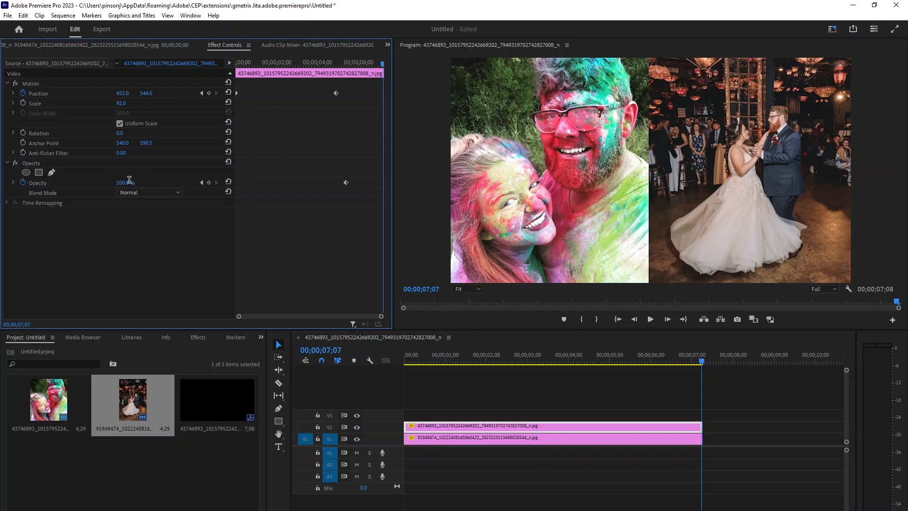
{"action": "type", "text": "0"}
{"action": "key", "text": "Return"}
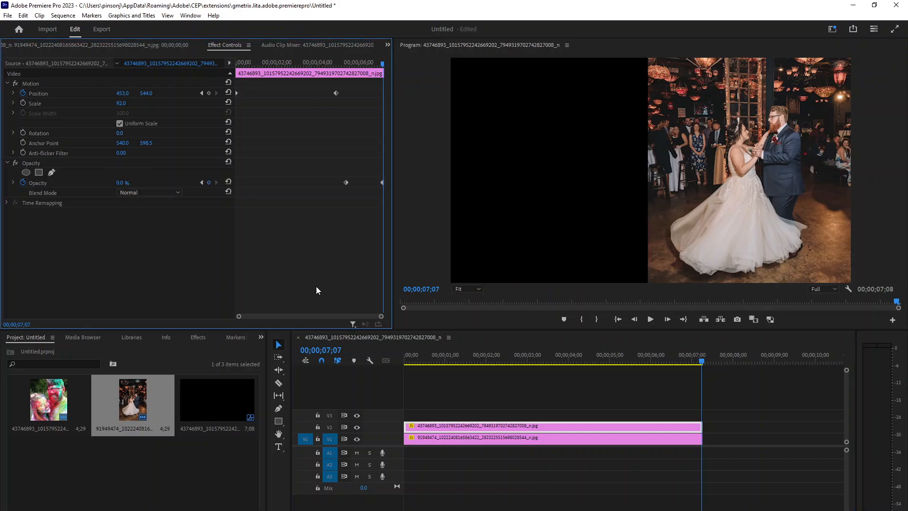
Step: Set the wedding photo's opacity to 0% at 00;00;07;07 so it fades out together with the selfie
{"action": "left_click", "coordinate": [668, 438]}
{"action": "left_click", "coordinate": [124, 182]}
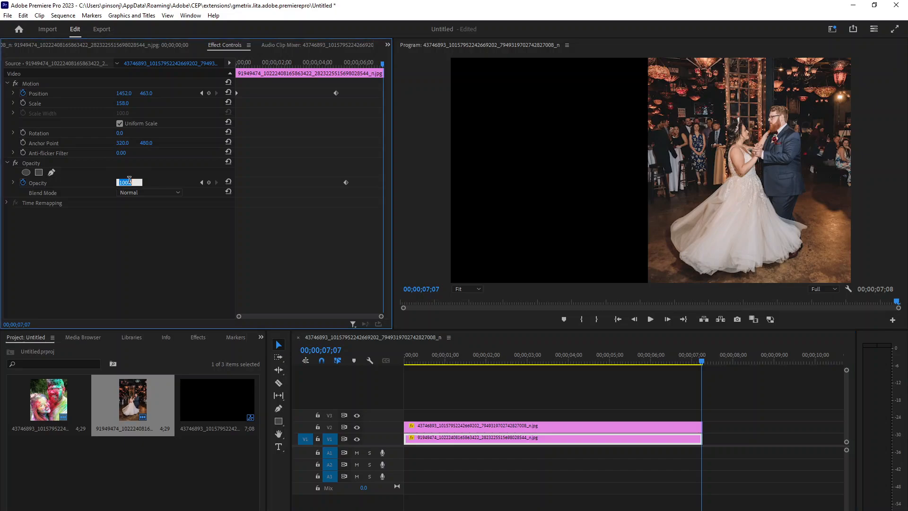
{"action": "type", "text": "0"}
{"action": "key", "text": "Return"}
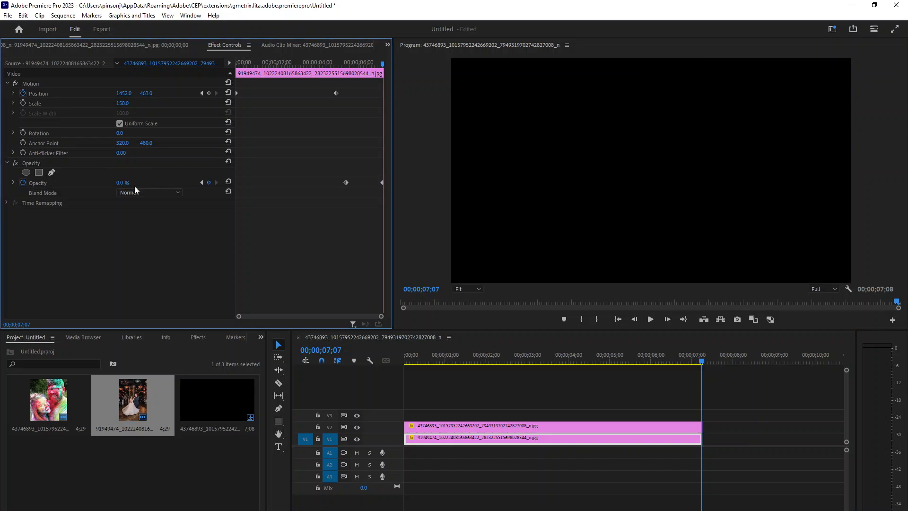
Step: Play the whole sequence from the start to preview the slide-in and fade-out of both photos
{"action": "left_click", "coordinate": [526, 358]}
{"action": "key", "text": "Home"}
{"action": "key", "text": "space"}
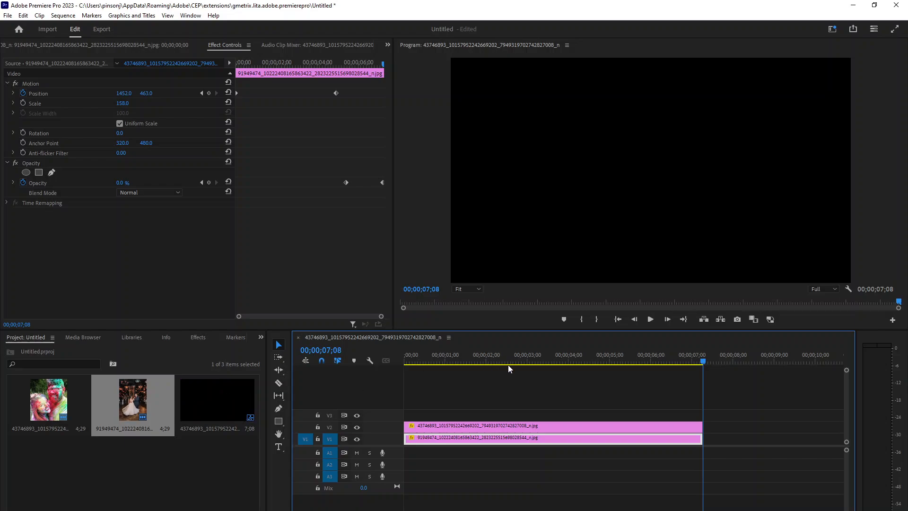
Step: Review the Position and Opacity keyframes of both clips at the start, around 00;00;04;29 and at 00;00;05;12
{"action": "key", "text": "Home"}
{"action": "left_click_drag", "start_coordinate": [400, 366], "coordinate": [616, 368]}
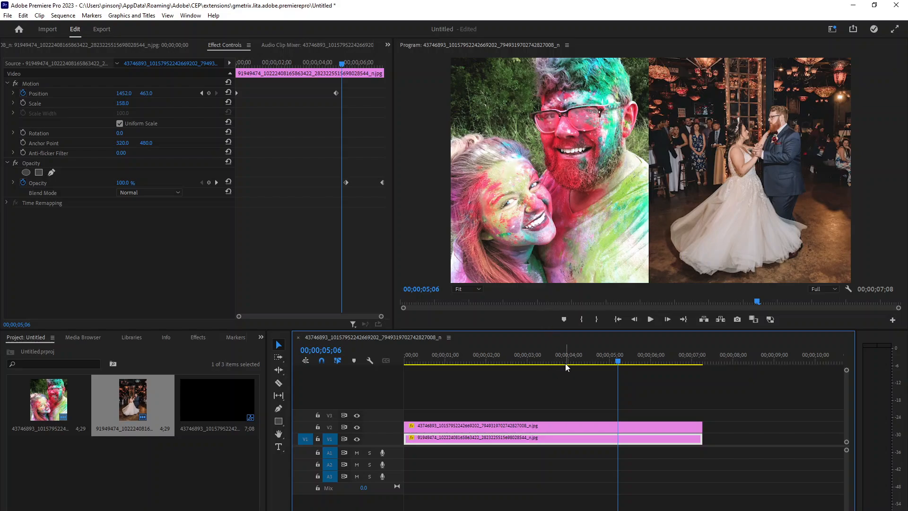
{"action": "key", "text": "Home"}
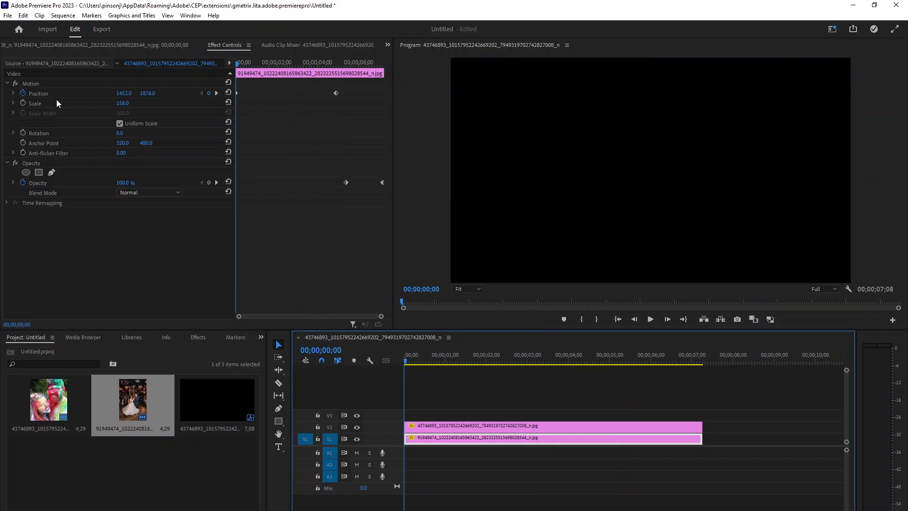
{"action": "left_click_drag", "start_coordinate": [589, 356], "coordinate": [608, 359]}
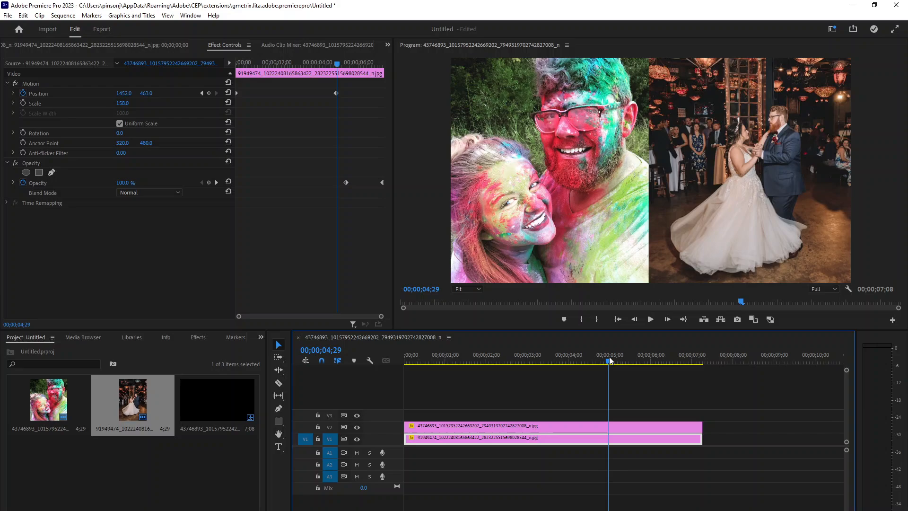
{"action": "left_click", "coordinate": [622, 429]}
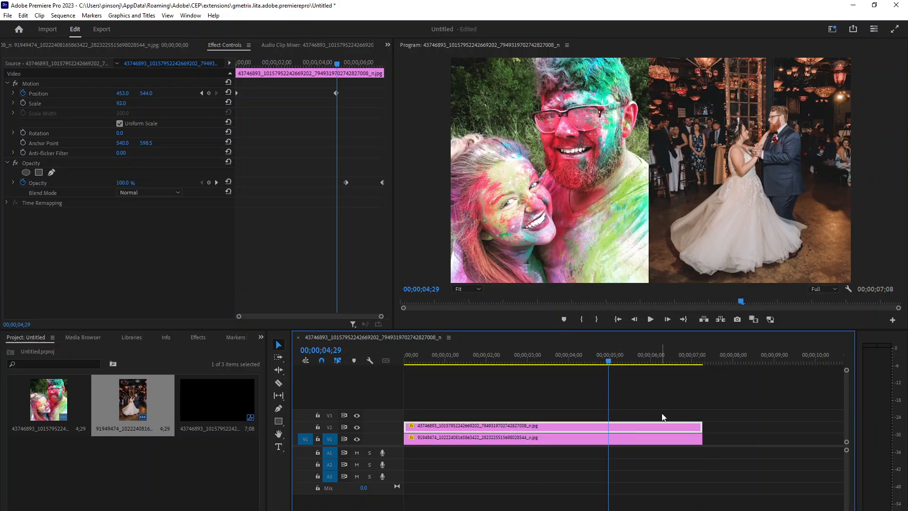
{"action": "left_click_drag", "start_coordinate": [608, 362], "coordinate": [626, 362]}
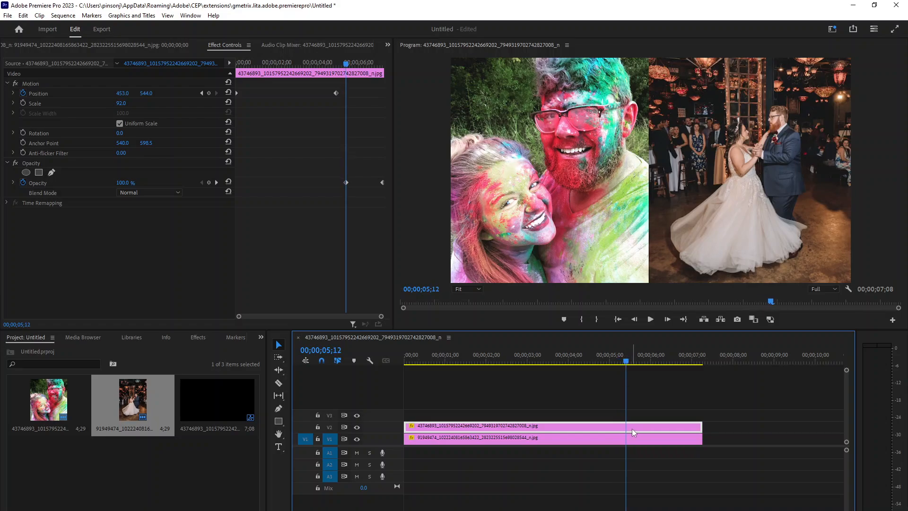
Step: Start Scale keyframing on the selfie clip at 00;00;05;12, try a scale of 225, and undo that scale change
{"action": "left_click", "coordinate": [22, 103]}
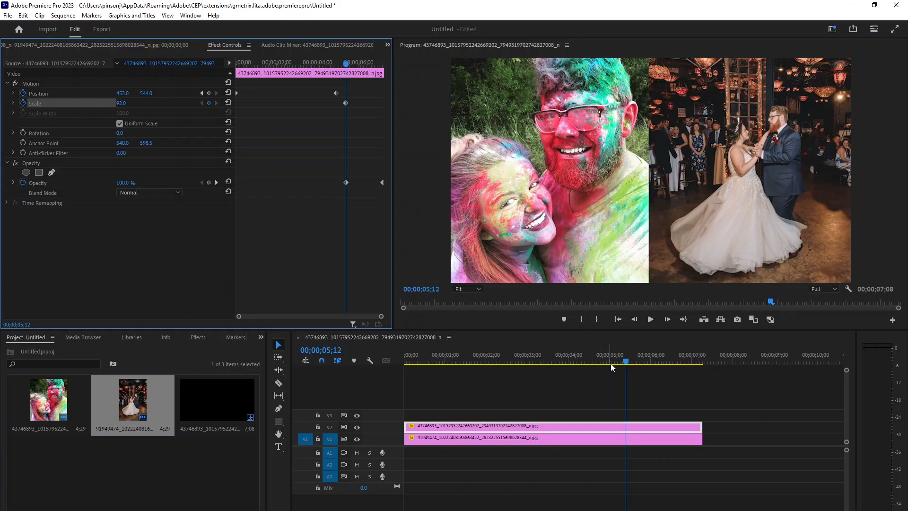
{"action": "left_click_drag", "start_coordinate": [124, 104], "coordinate": [120, 106]}
{"action": "left_click", "coordinate": [209, 93]}
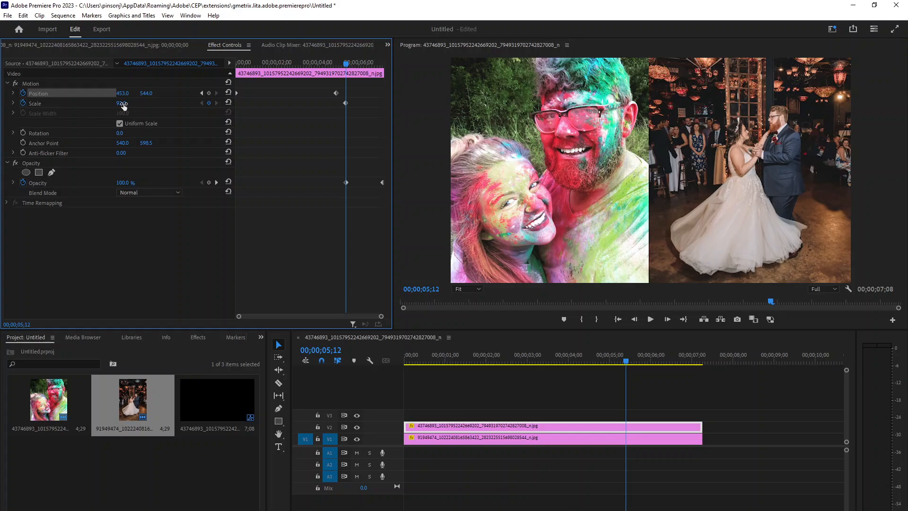
{"action": "left_click_drag", "start_coordinate": [123, 107], "coordinate": [188, 107]}
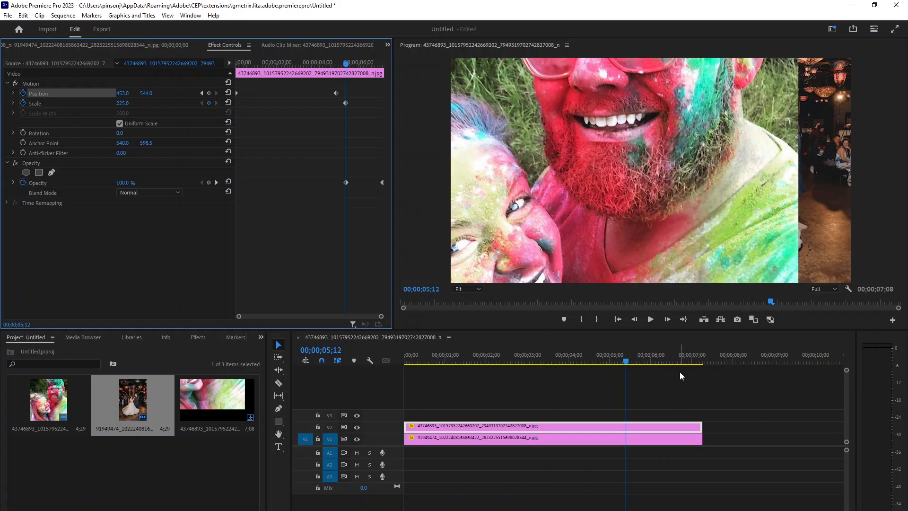
{"action": "key", "text": "ctrl+z"}
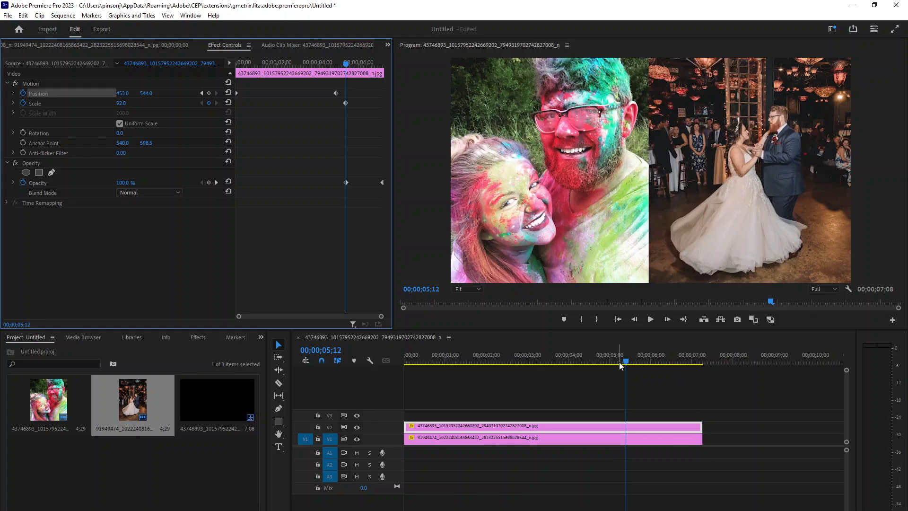
Step: Zoom in on the selfie clip at 00;00;06;21 with scale 476 and position 871, 1341
{"action": "left_click_drag", "start_coordinate": [625, 362], "coordinate": [679, 362]}
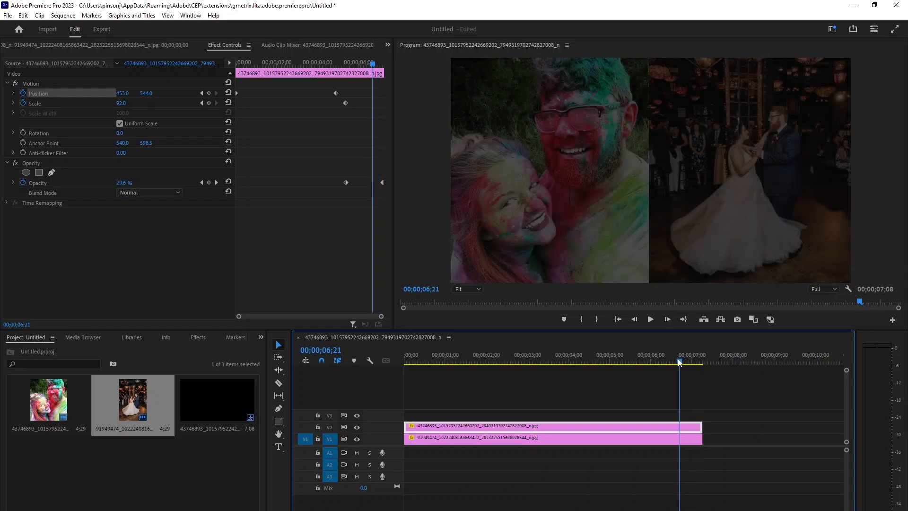
{"action": "left_click", "coordinate": [121, 103]}
{"action": "type", "text": "114"}
{"action": "key", "text": "Return"}
{"action": "left_click_drag", "start_coordinate": [122, 103], "coordinate": [166, 93]}
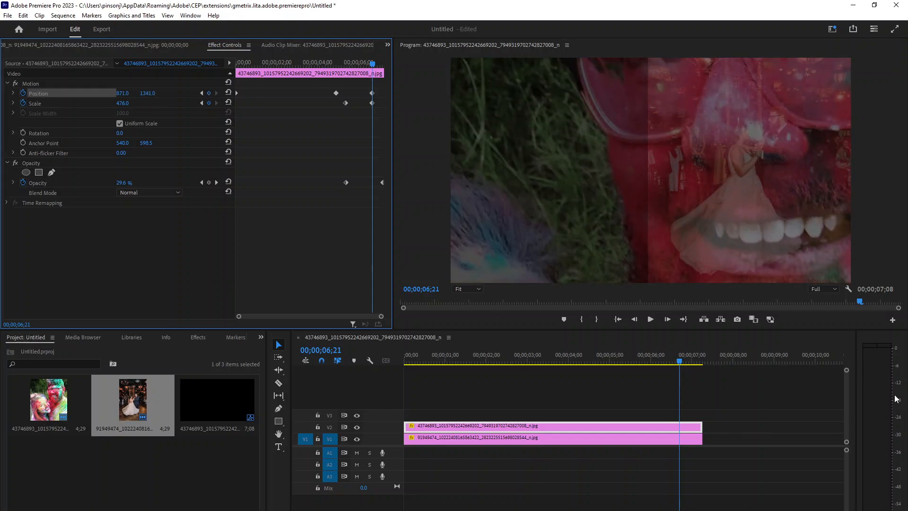
Step: Scrub through the selfie clip's zoom-in and undo its Scale and Position keyframes
{"action": "left_click_drag", "start_coordinate": [661, 358], "coordinate": [676, 371]}
{"action": "left_click_drag", "start_coordinate": [489, 376], "coordinate": [599, 383]}
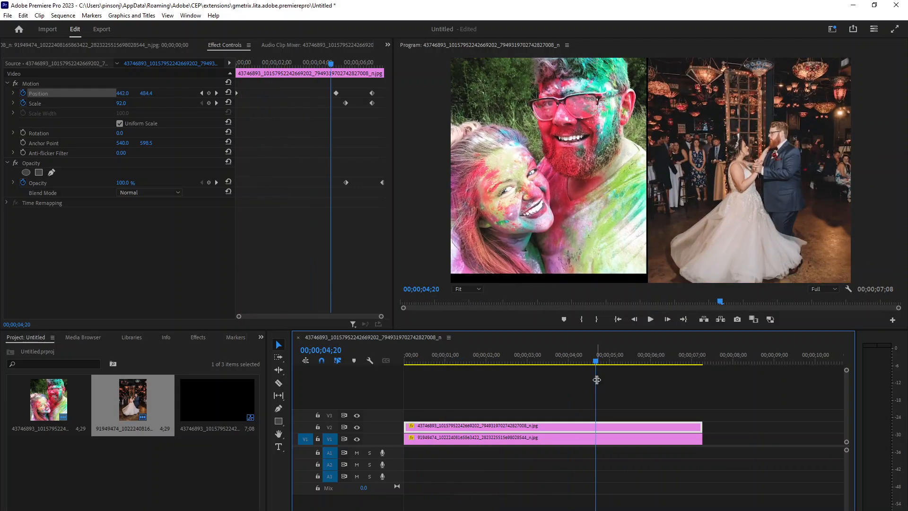
{"action": "key", "text": "ctrl+z"}
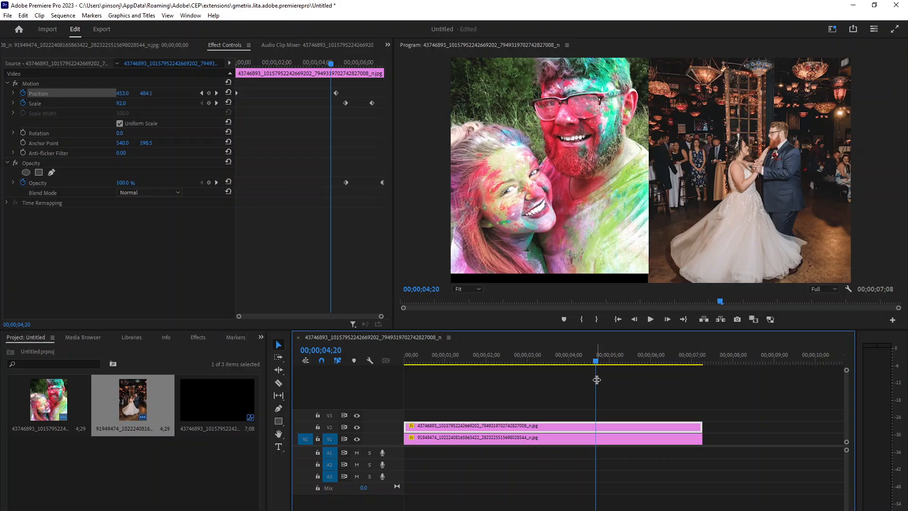
{"action": "key", "text": "ctrl+z"}
Step: Hold the selfie's Position with a keyframe at 00;00;05;01, set horizontal position 1155 at 00;00;06;21, and scrub through the move
{"action": "mouse_move", "coordinate": [609, 353]}
{"action": "left_mouse_down"}
{"action": "mouse_move", "coordinate": [622, 355]}
{"action": "mouse_move", "coordinate": [596, 358]}
{"action": "mouse_move", "coordinate": [612, 358]}
{"action": "left_mouse_up"}
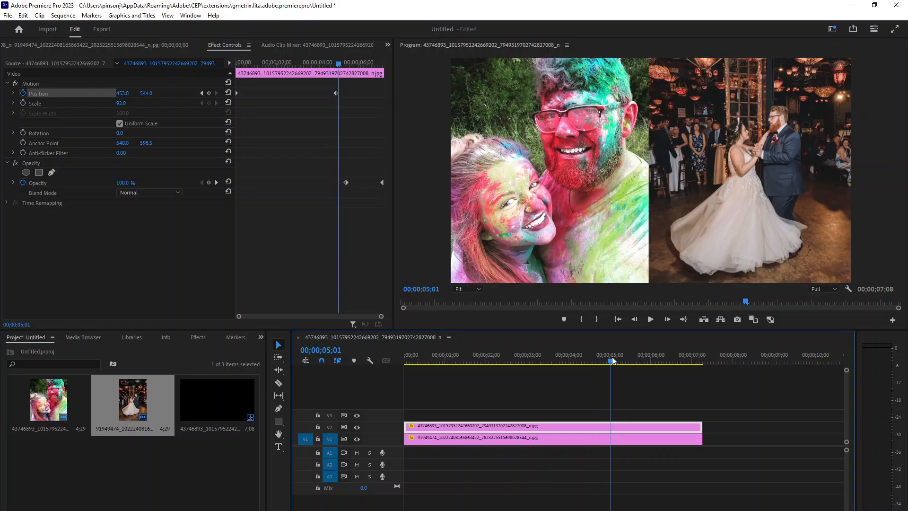
{"action": "left_click", "coordinate": [208, 93]}
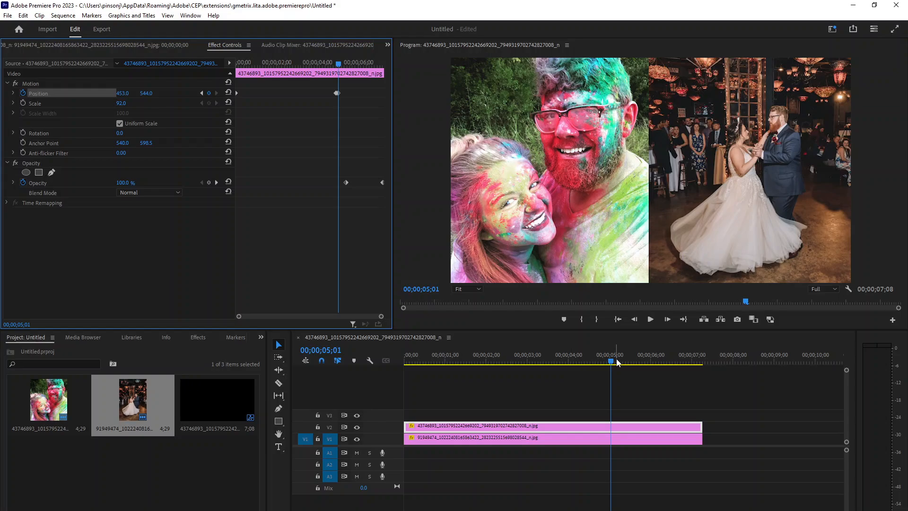
{"action": "left_click_drag", "start_coordinate": [614, 362], "coordinate": [679, 361]}
{"action": "left_click_drag", "start_coordinate": [124, 93], "coordinate": [455, 94]}
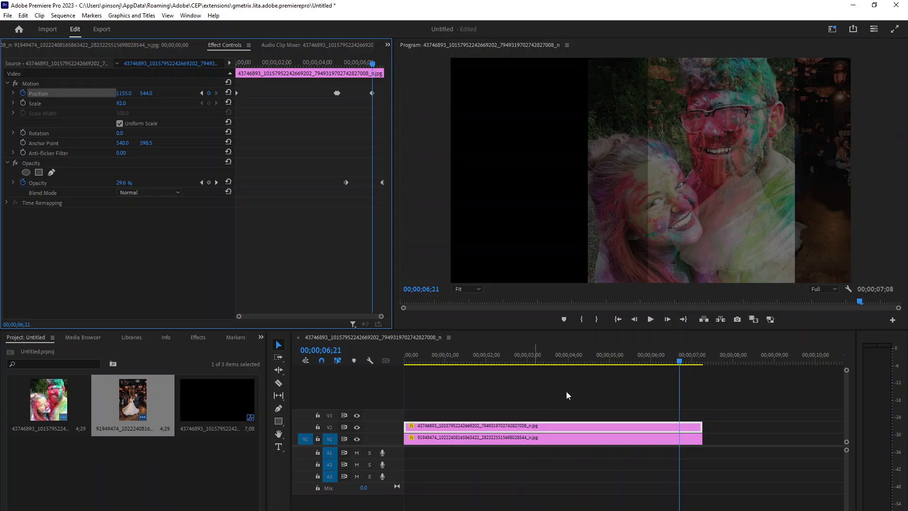
{"action": "left_click_drag", "start_coordinate": [563, 353], "coordinate": [612, 367]}
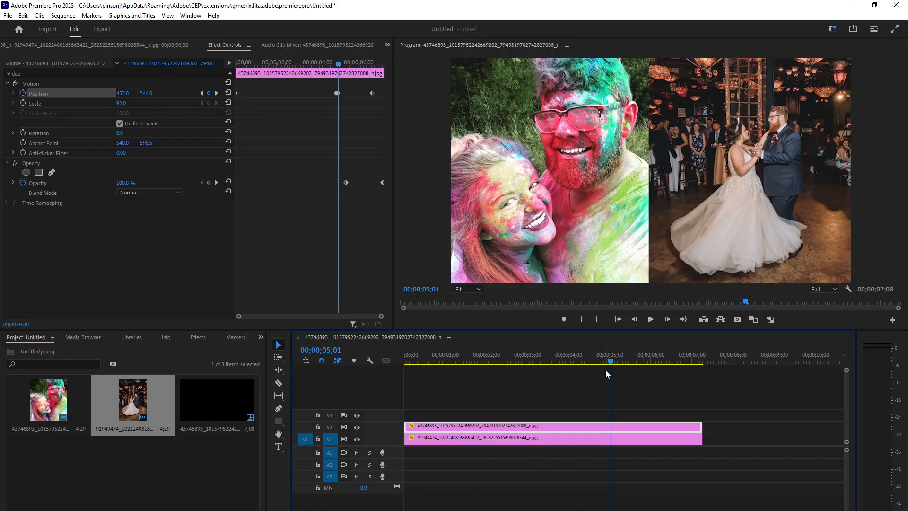
{"action": "mouse_move", "coordinate": [605, 369]}
{"action": "left_mouse_down"}
{"action": "mouse_move", "coordinate": [557, 370]}
{"action": "mouse_move", "coordinate": [624, 368]}
{"action": "mouse_move", "coordinate": [525, 348]}
{"action": "mouse_move", "coordinate": [685, 337]}
{"action": "mouse_move", "coordinate": [574, 354]}
{"action": "mouse_move", "coordinate": [630, 361]}
{"action": "mouse_move", "coordinate": [593, 368]}
{"action": "mouse_move", "coordinate": [617, 367]}
{"action": "mouse_move", "coordinate": [605, 369]}
{"action": "mouse_move", "coordinate": [668, 362]}
{"action": "mouse_move", "coordinate": [611, 362]}
{"action": "left_mouse_up"}
Step: Undo the latest Position edits, the Opacity fade-out and the lengthening of both clips
{"action": "key", "text": "Delete"}
{"action": "key", "text": "ctrl+z"}
{"action": "key", "text": "ctrl+z"}
{"action": "key", "text": "ctrl+z"}
{"action": "left_click", "coordinate": [579, 361]}
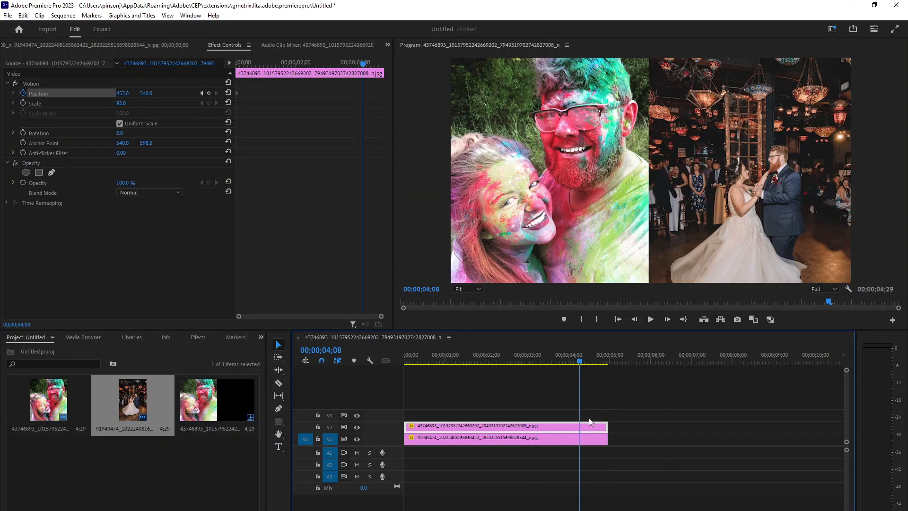
Step: Delete the wedding photo clip from track V1 and move the playhead to 00;00;01;03
{"action": "left_click", "coordinate": [595, 438]}
{"action": "key", "text": "Delete"}
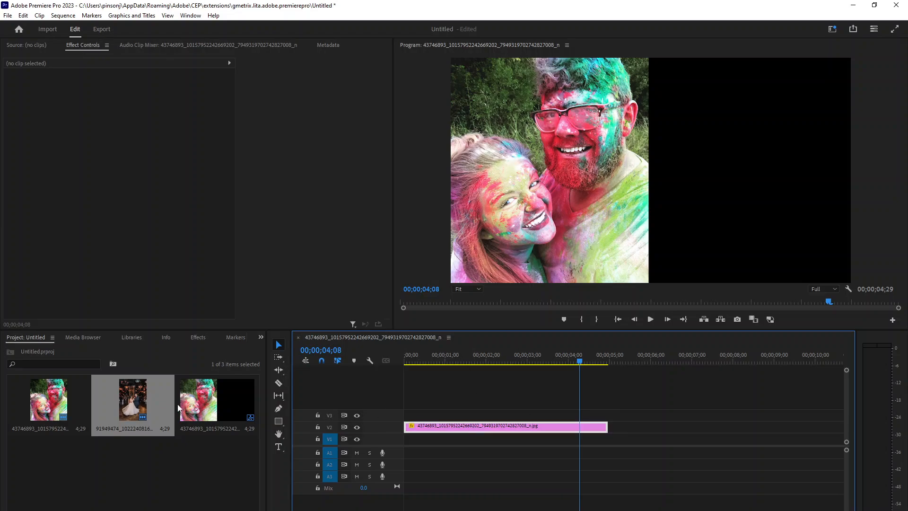
{"action": "left_click_drag", "start_coordinate": [579, 361], "coordinate": [449, 362]}
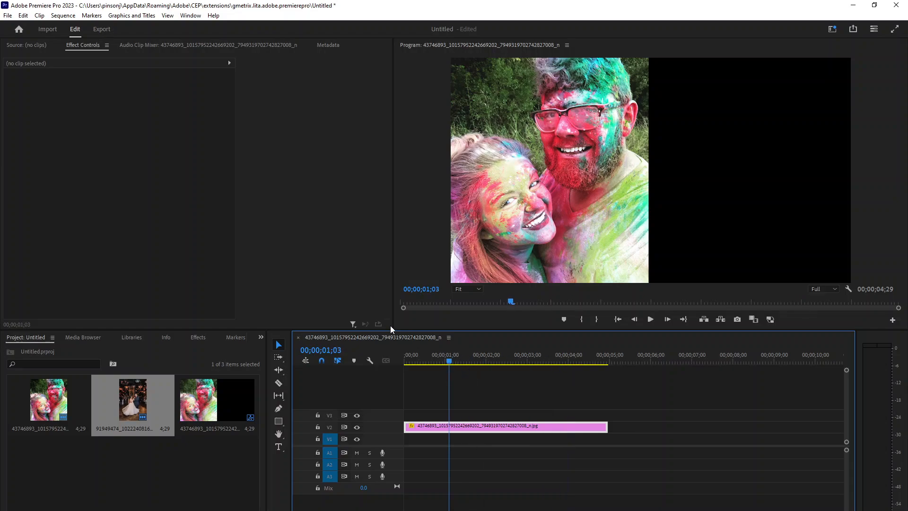
Step: Turn off Position keyframing on the selfie clip to remove its Position keyframes
{"action": "left_click", "coordinate": [66, 51]}
{"action": "left_click", "coordinate": [496, 427]}
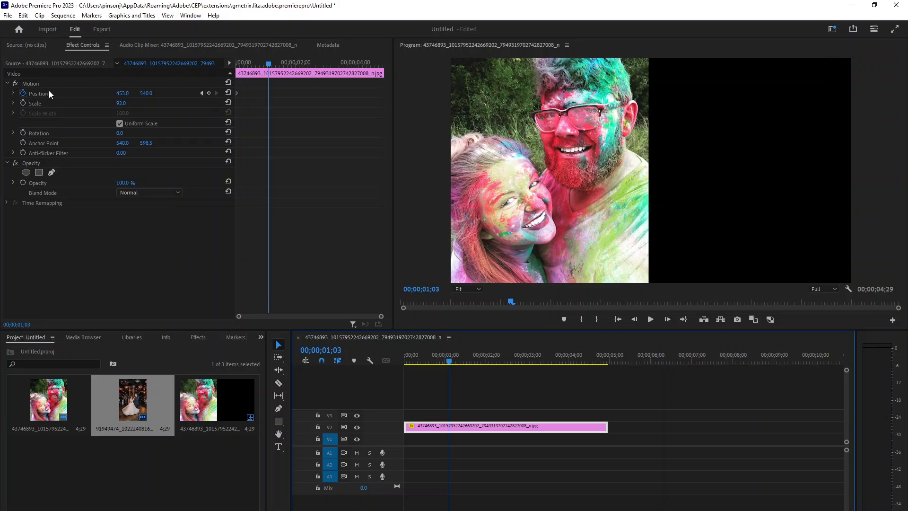
{"action": "left_click", "coordinate": [23, 94]}
{"action": "left_click", "coordinate": [484, 291]}
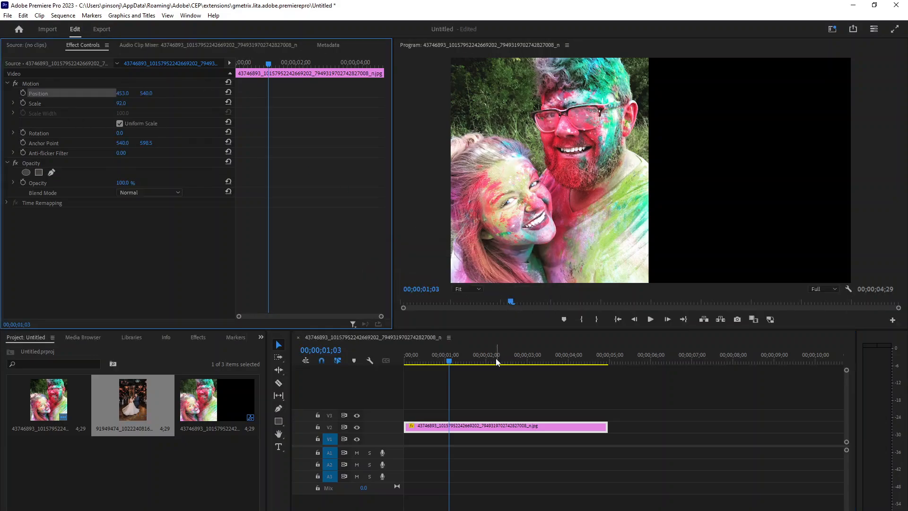
Step: Fill the frame with the selfie by setting its position to 973, 771 and its scale to 194
{"action": "left_click", "coordinate": [488, 360]}
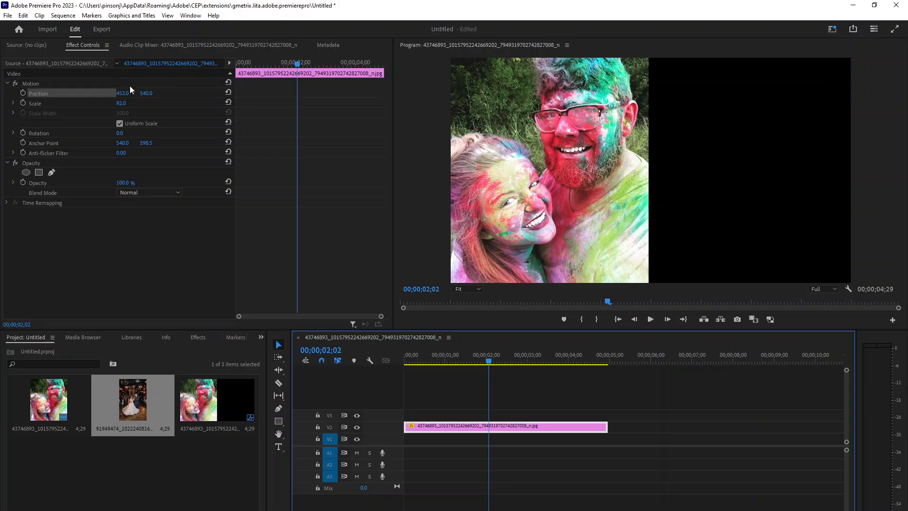
{"action": "left_click_drag", "start_coordinate": [122, 95], "coordinate": [179, 95]}
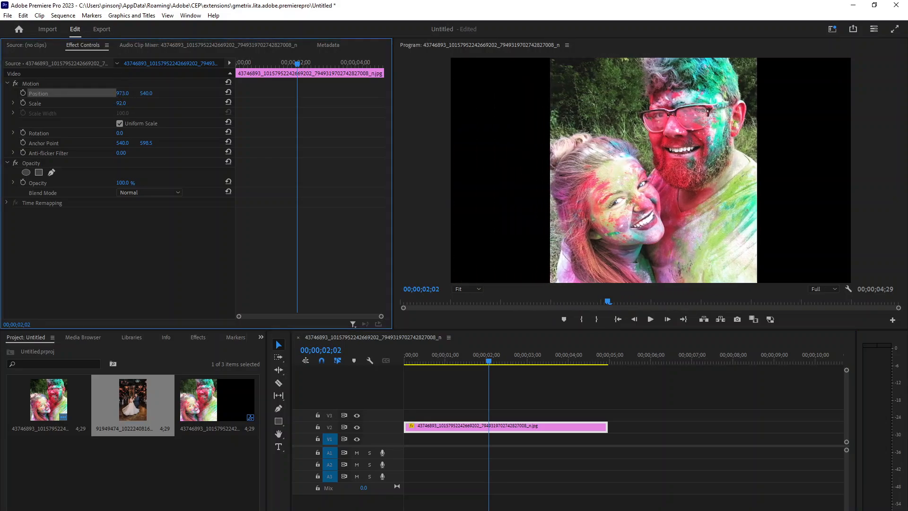
{"action": "left_click_drag", "start_coordinate": [120, 103], "coordinate": [162, 98]}
{"action": "left_click", "coordinate": [507, 379]}
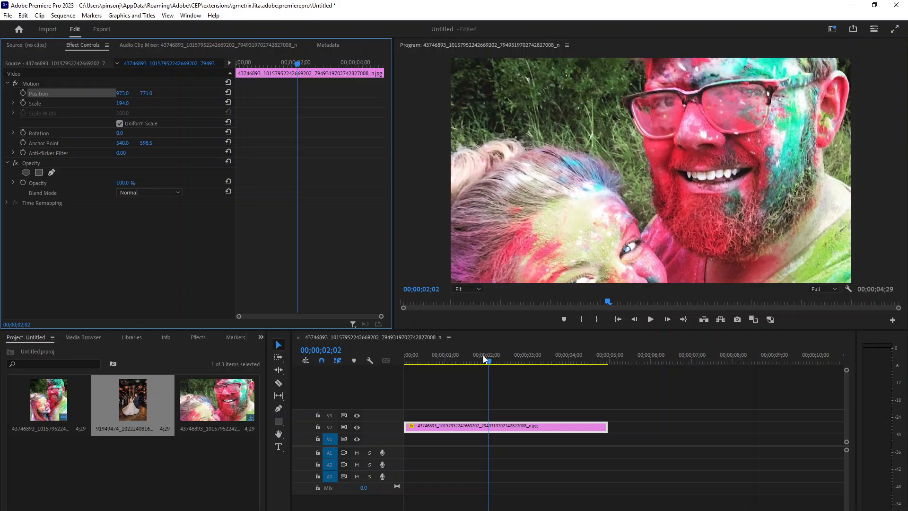
Step: Find the Twirl distort effect and apply it to the selfie clip, with the playhead at the sequence start
{"action": "key", "text": "Home"}
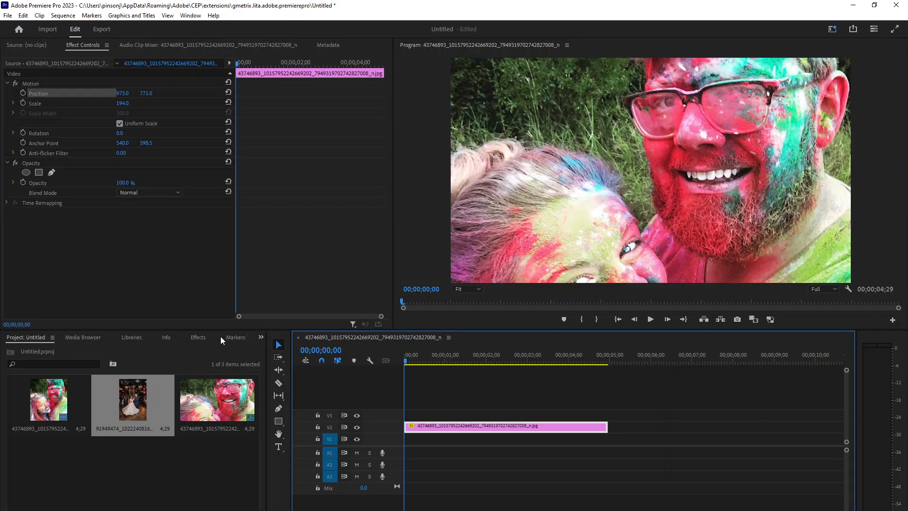
{"action": "left_click", "coordinate": [198, 337]}
{"action": "left_click", "coordinate": [68, 349]}
{"action": "type", "text": "twi"}
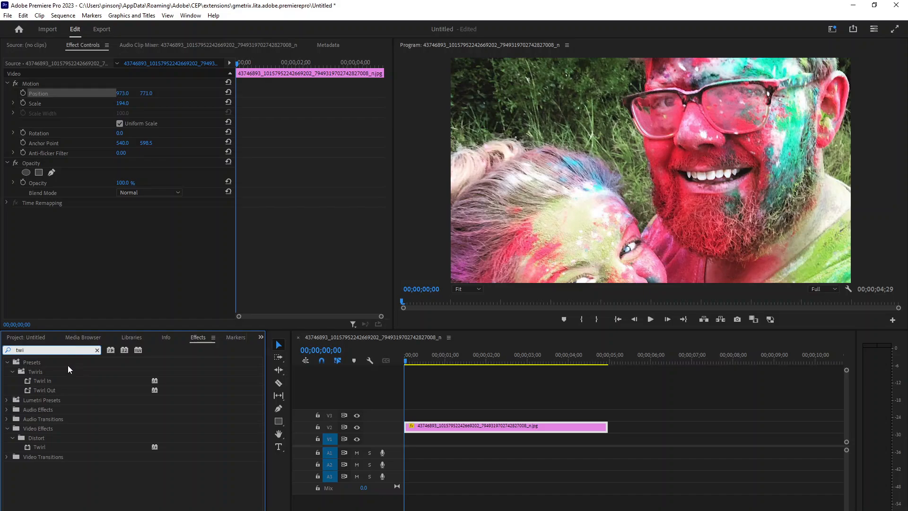
{"action": "left_click_drag", "start_coordinate": [39, 447], "coordinate": [506, 425]}
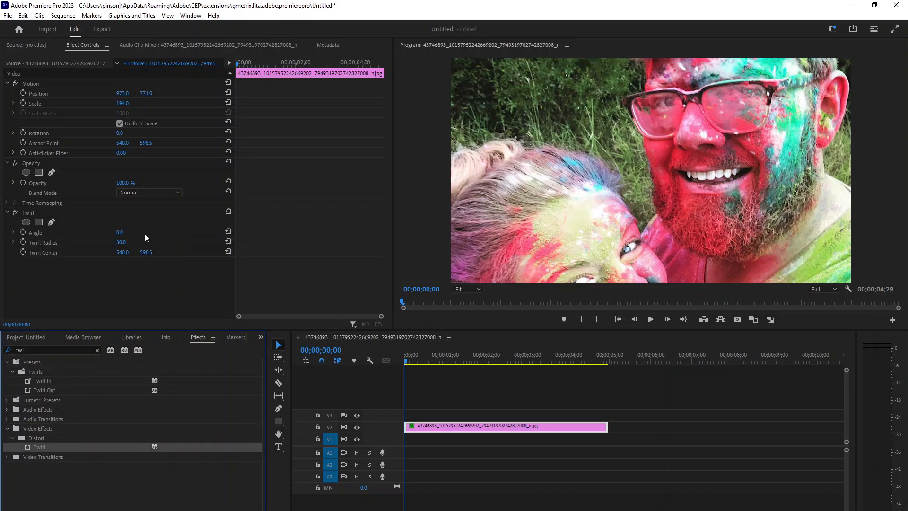
Step: Animate the Twirl Angle from 0 at the sequence start to 1x51.0° at 00;00;04;26
{"action": "left_click", "coordinate": [23, 233]}
{"action": "left_click_drag", "start_coordinate": [461, 363], "coordinate": [345, 370]}
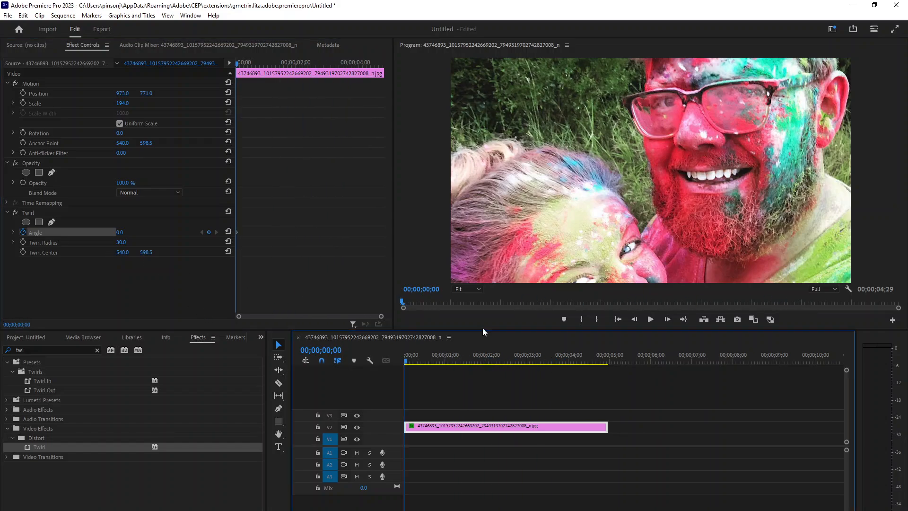
{"action": "left_click", "coordinate": [589, 362]}
{"action": "left_click_drag", "start_coordinate": [591, 360], "coordinate": [607, 362]}
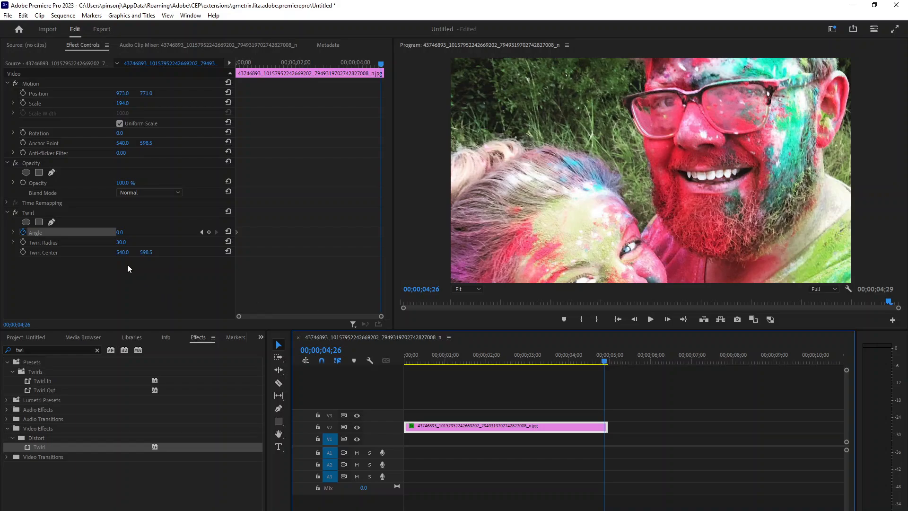
{"action": "left_click_drag", "start_coordinate": [119, 232], "coordinate": [222, 307]}
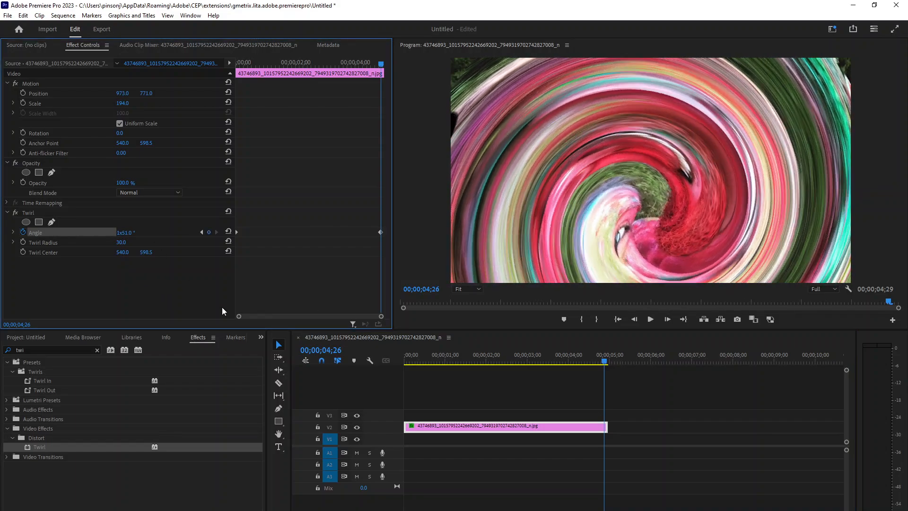
Step: Return the playhead to the sequence start and apply the Gaussian Blur video effect to the selfie clip
{"action": "left_click", "coordinate": [605, 356]}
{"action": "key", "text": "Home"}
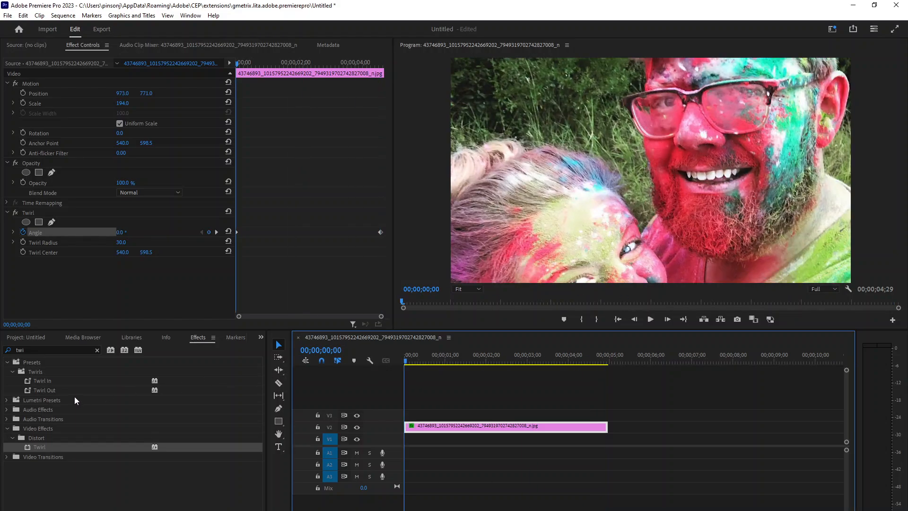
{"action": "double_click", "coordinate": [29, 350]}
{"action": "type", "text": "g"}
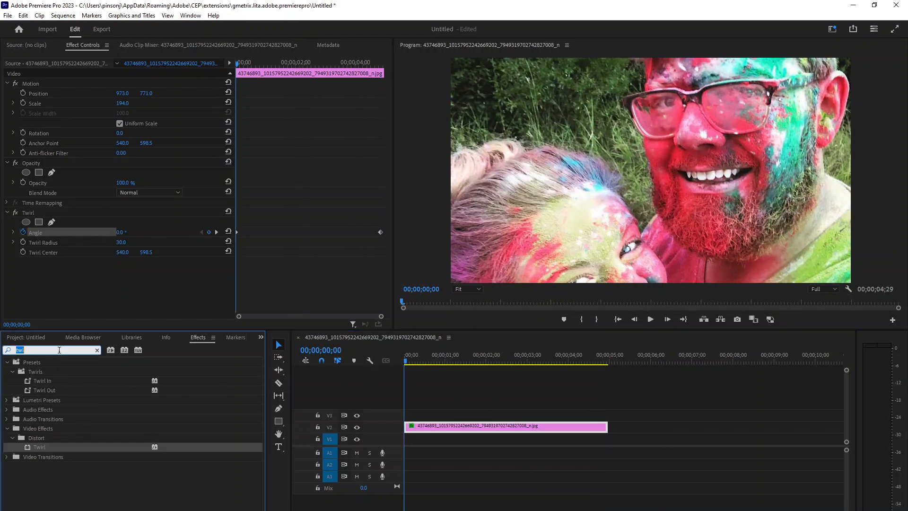
{"action": "type", "text": "aus"}
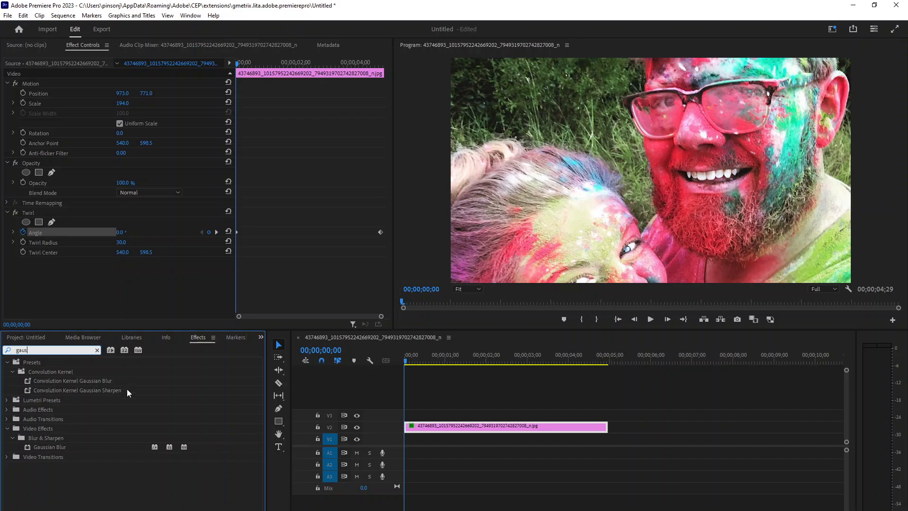
{"action": "left_click_drag", "start_coordinate": [41, 447], "coordinate": [458, 426]}
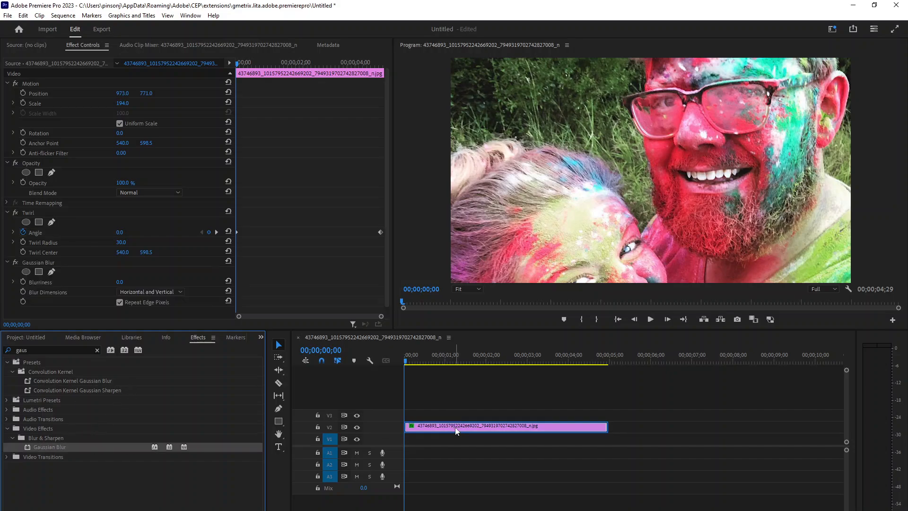
Step: Animate the Gaussian Blur's Blurriness from 0 at the sequence start to 159 at 00;00;04;28
{"action": "left_click", "coordinate": [22, 282]}
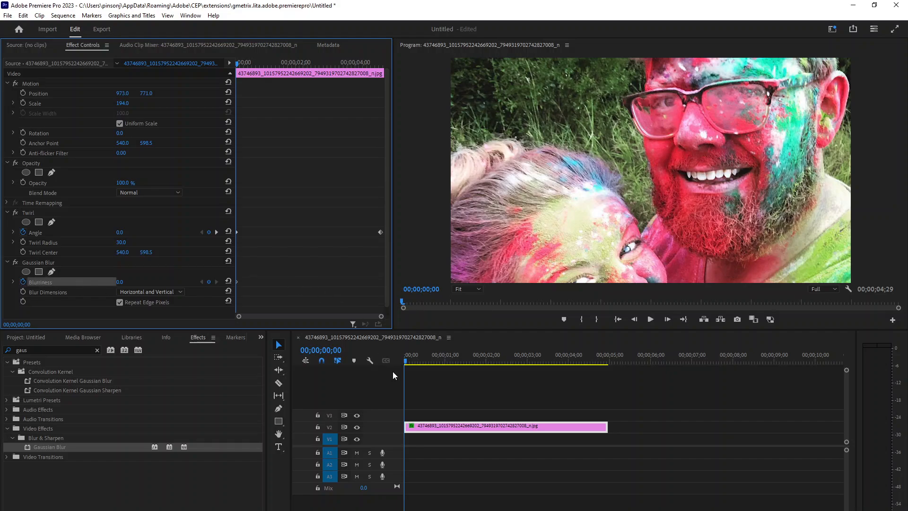
{"action": "left_click_drag", "start_coordinate": [405, 365], "coordinate": [608, 365]}
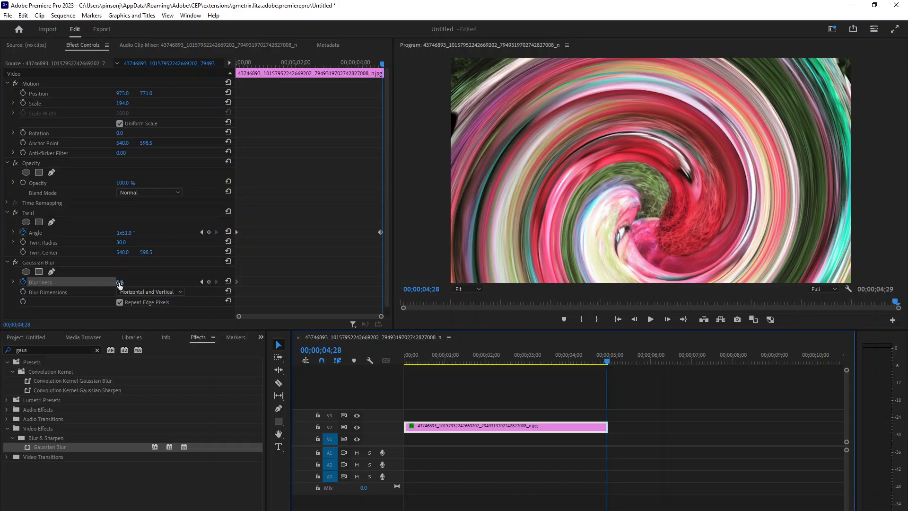
{"action": "left_click_drag", "start_coordinate": [119, 282], "coordinate": [156, 290]}
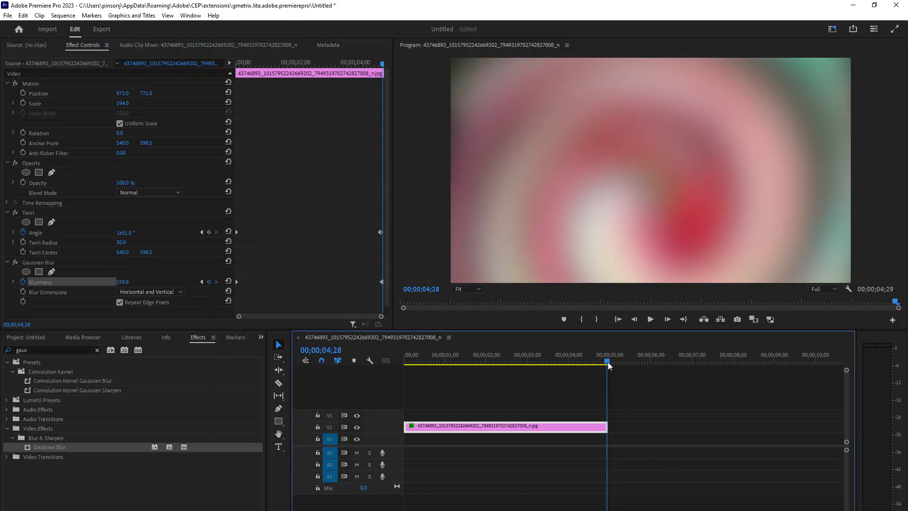
Step: Play the selfie clip to preview the combined twirl and blur animation, and return the playhead to the start
{"action": "key", "text": "space"}
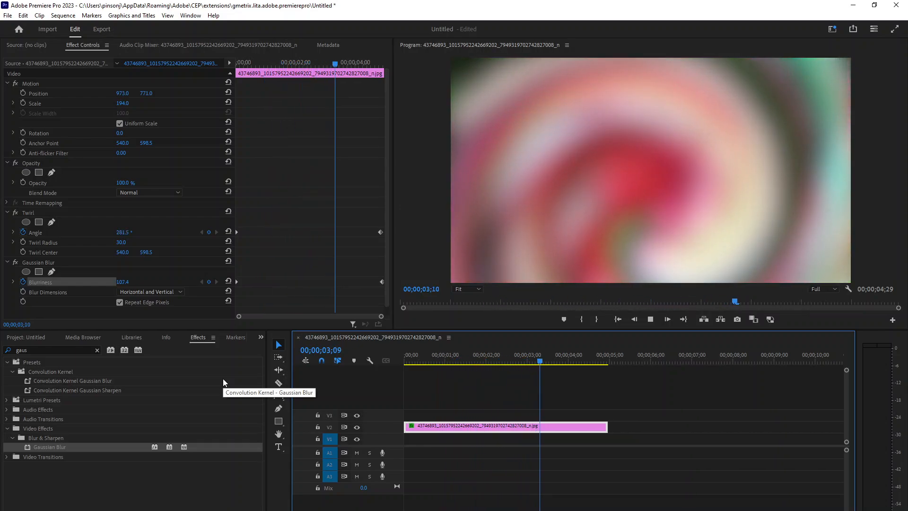
{"action": "key", "text": "space"}
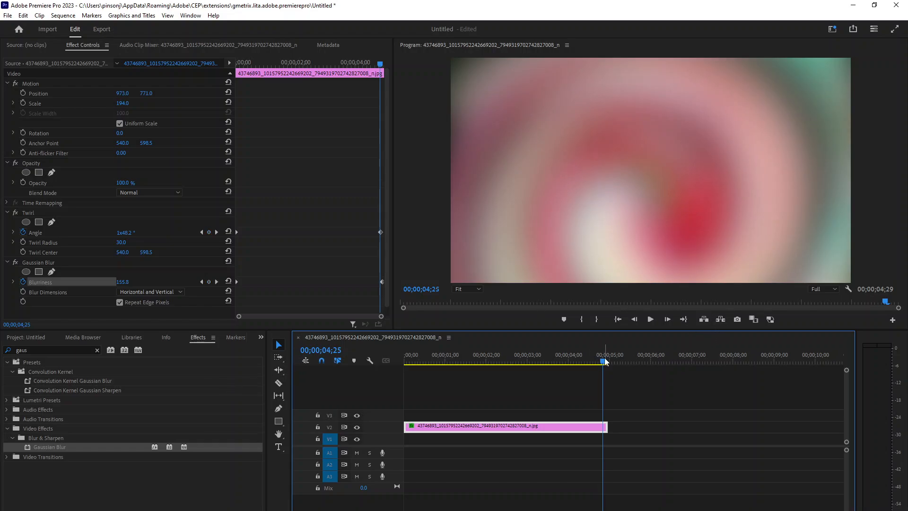
{"action": "left_click_drag", "start_coordinate": [603, 361], "coordinate": [305, 377]}
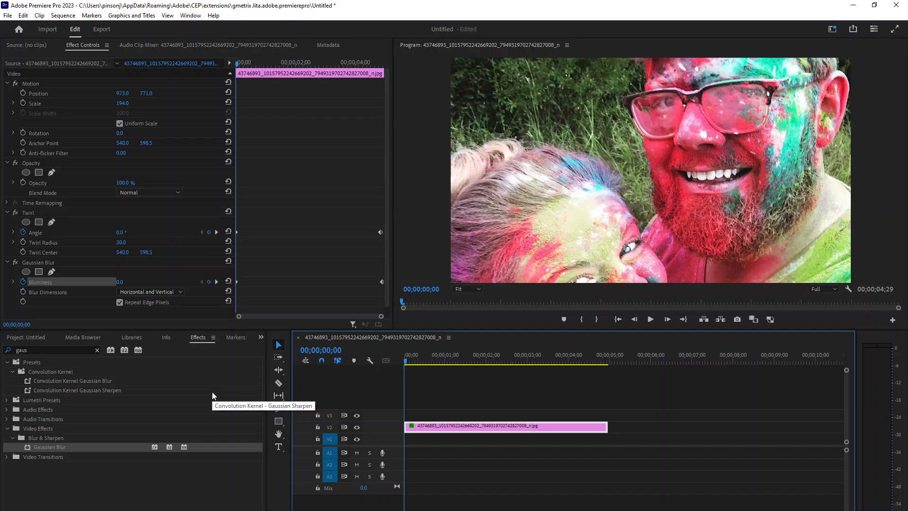